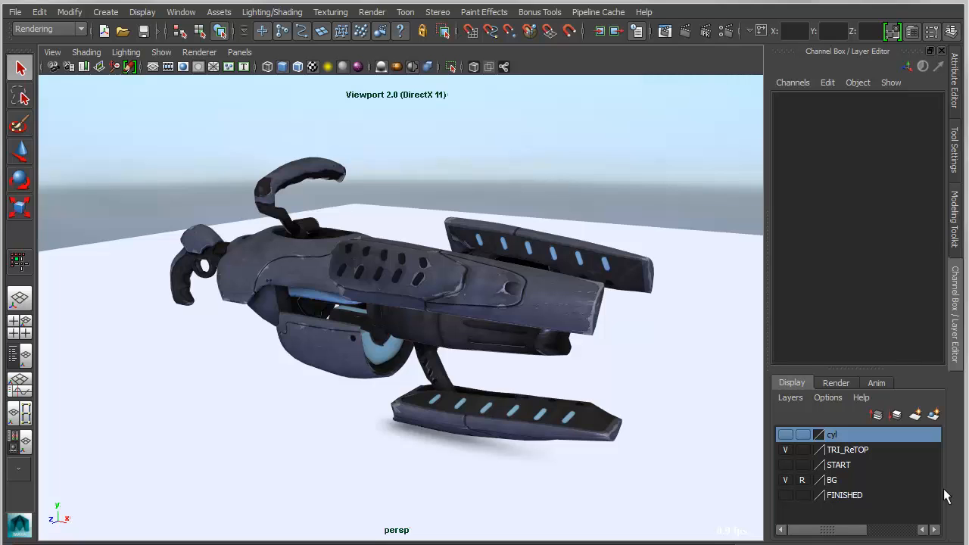
Show the Modeling Toolkit and reveal its mesh editing tools.
{"action": "left_click", "coordinate": [893, 31]}
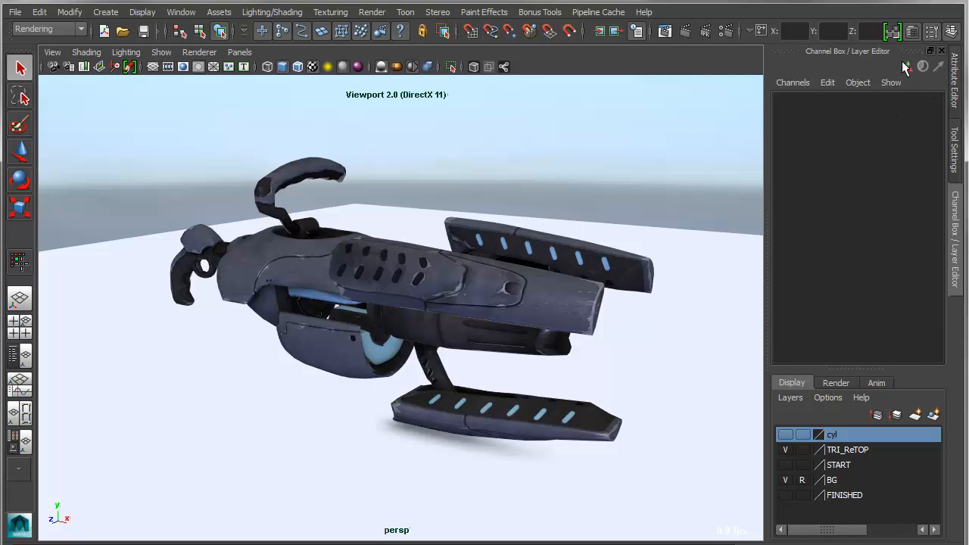
{"action": "left_click", "coordinate": [892, 31]}
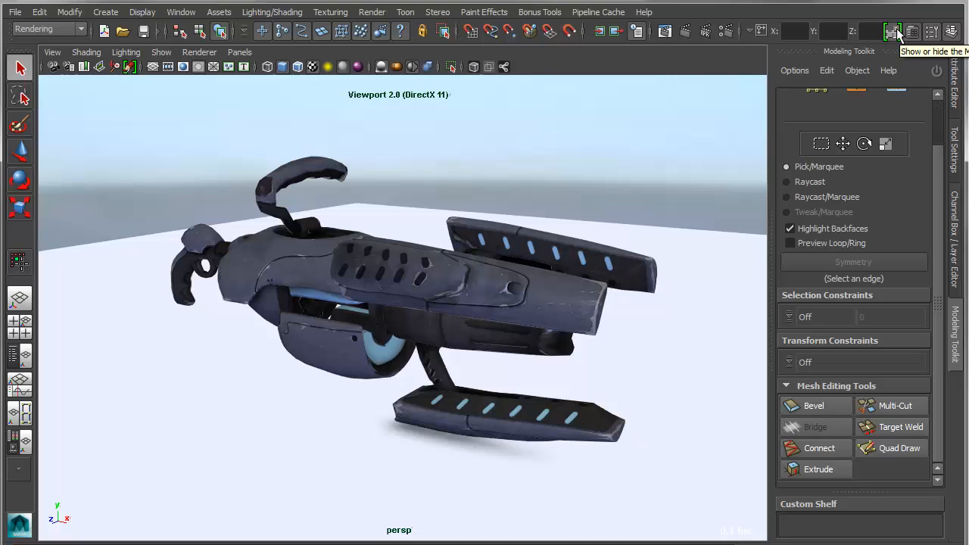
{"action": "scroll", "coordinate": [931, 84], "scroll_direction": "up", "scroll_amount": 3}
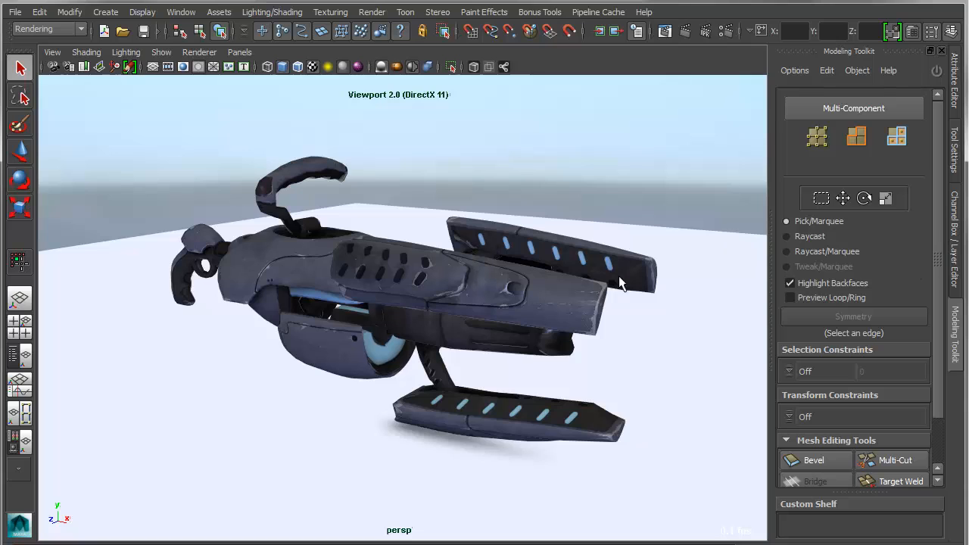
{"action": "left_click_drag", "start_coordinate": [618, 275], "coordinate": [604, 270], "text": "alt"}
{"action": "scroll", "coordinate": [862, 302], "scroll_direction": "down", "scroll_amount": 2}
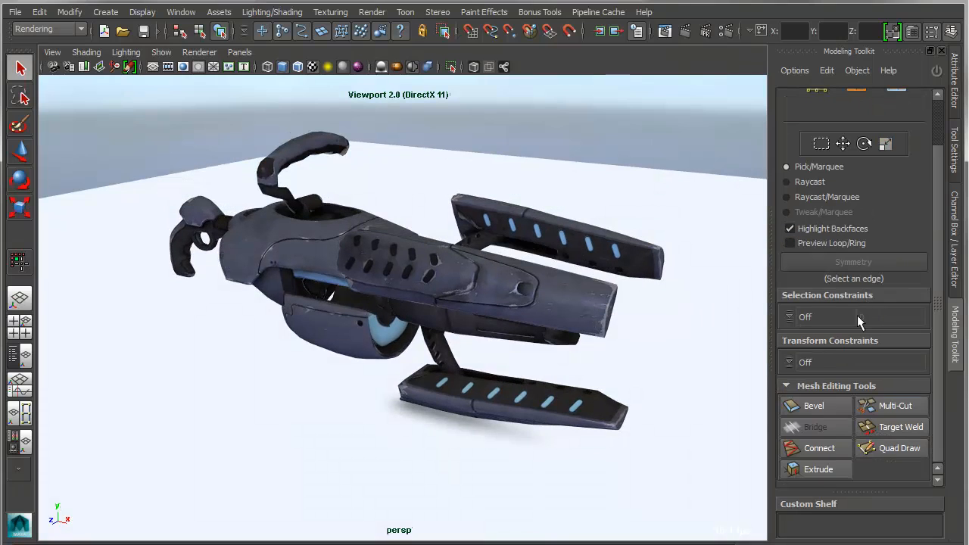
With Quad Draw, place twelve points in a cross-shaped layout on the empty ground beside the gun.
{"action": "left_click", "coordinate": [896, 448]}
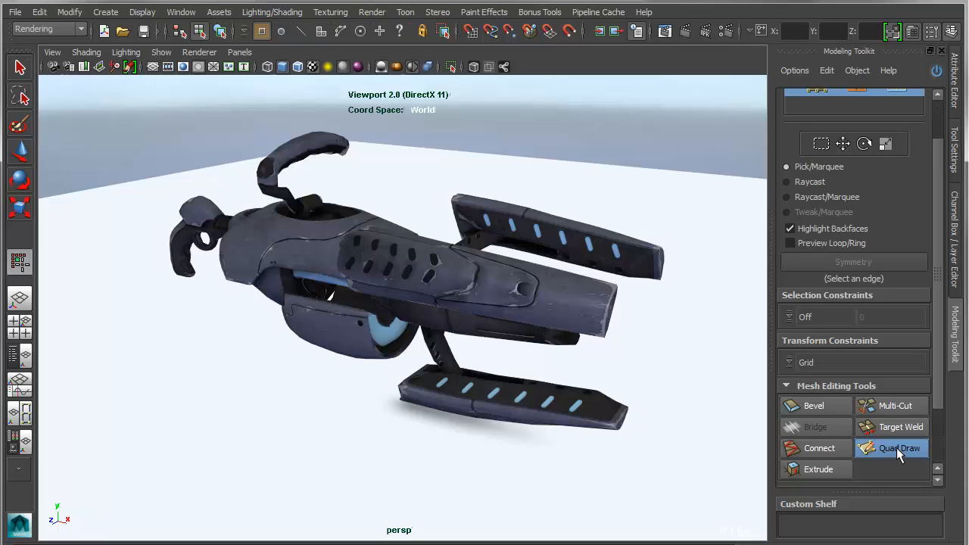
{"action": "left_click_drag", "start_coordinate": [454, 387], "coordinate": [490, 344], "text": "alt"}
{"action": "middle_click_drag", "start_coordinate": [335, 446], "coordinate": [351, 402], "text": "alt"}
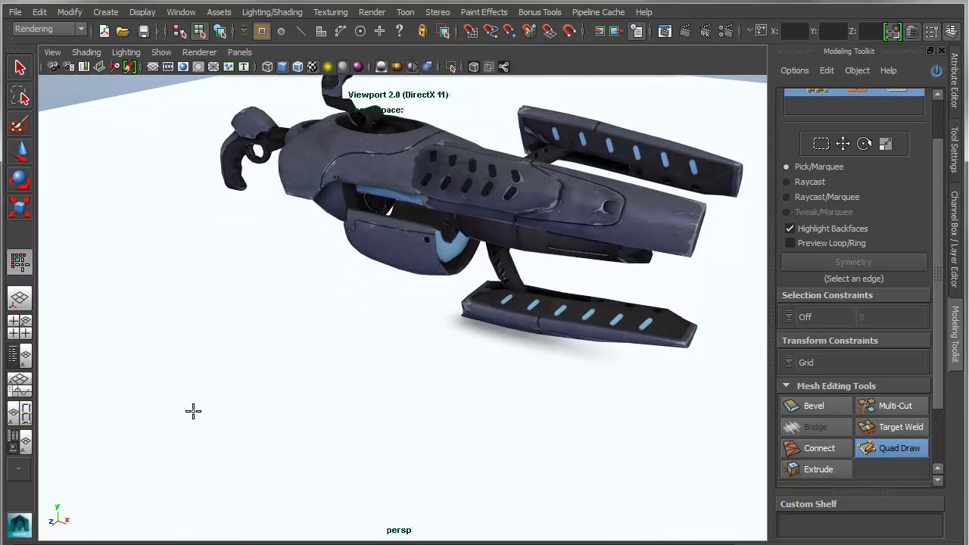
{"action": "left_click", "coordinate": [162, 420]}
{"action": "left_click", "coordinate": [204, 460]}
{"action": "left_click", "coordinate": [215, 392]}
{"action": "left_click", "coordinate": [251, 438]}
{"action": "left_click", "coordinate": [266, 368]}
{"action": "left_click", "coordinate": [308, 420]}
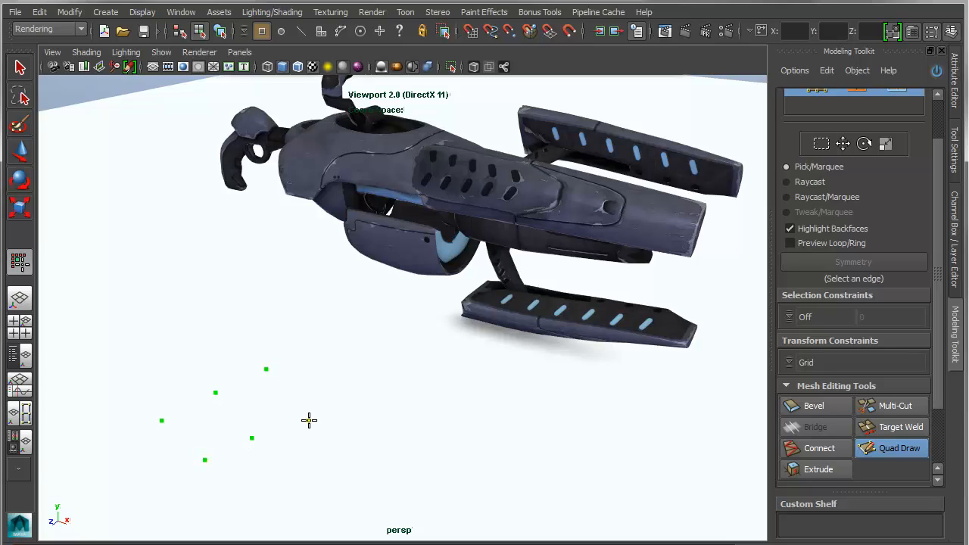
{"action": "left_click", "coordinate": [323, 346]}
{"action": "left_click", "coordinate": [357, 398]}
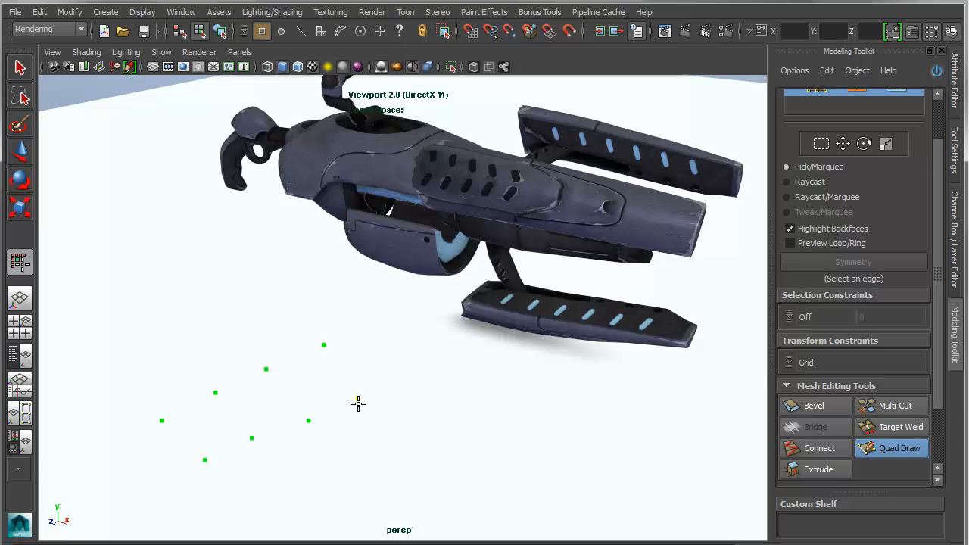
{"action": "left_click", "coordinate": [337, 470]}
{"action": "left_click", "coordinate": [285, 490]}
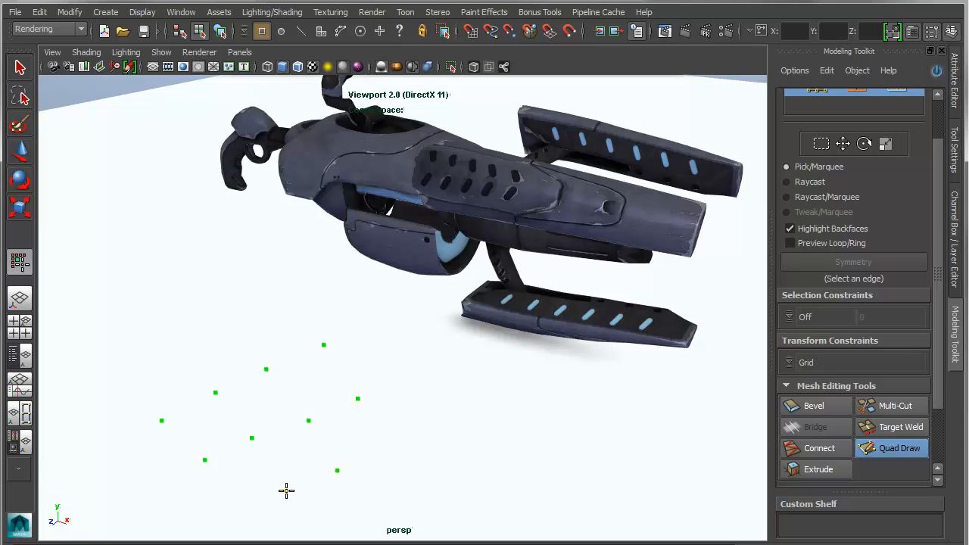
{"action": "left_click", "coordinate": [186, 351]}
{"action": "left_click", "coordinate": [244, 321]}
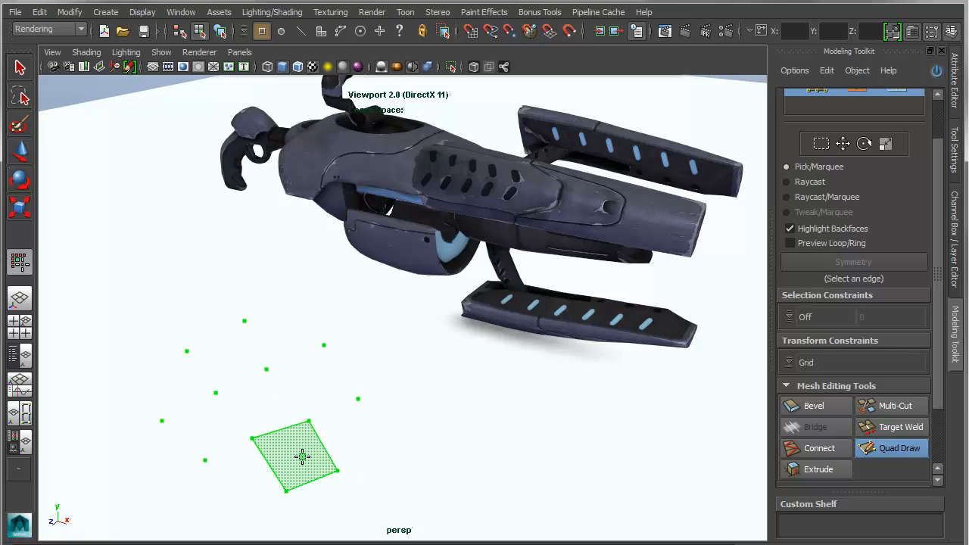
Fill the ground points with five quads, one in the centre and one on each side.
{"action": "left_click", "coordinate": [302, 457], "text": "shift"}
{"action": "left_click", "coordinate": [274, 403], "text": "shift"}
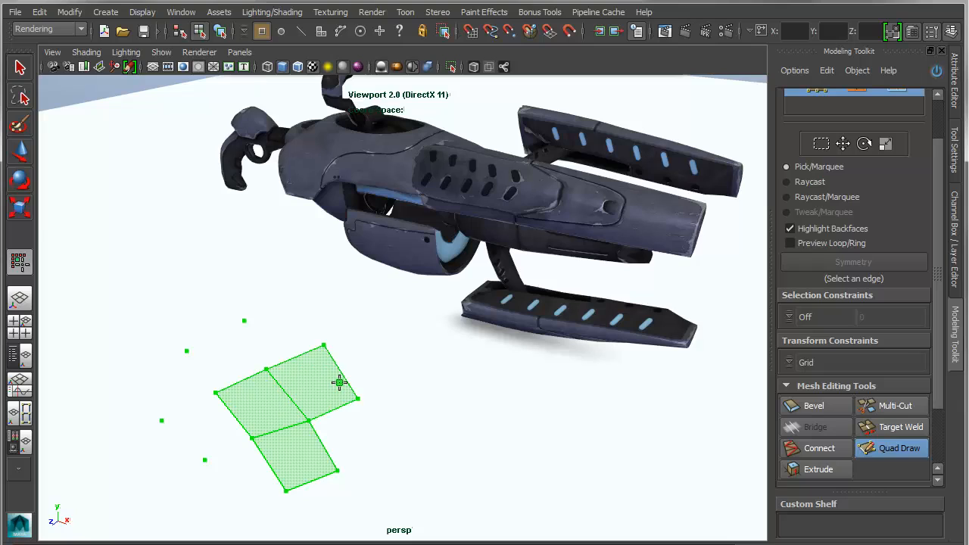
{"action": "left_click", "coordinate": [337, 383], "text": "shift"}
{"action": "left_click", "coordinate": [227, 346], "text": "shift"}
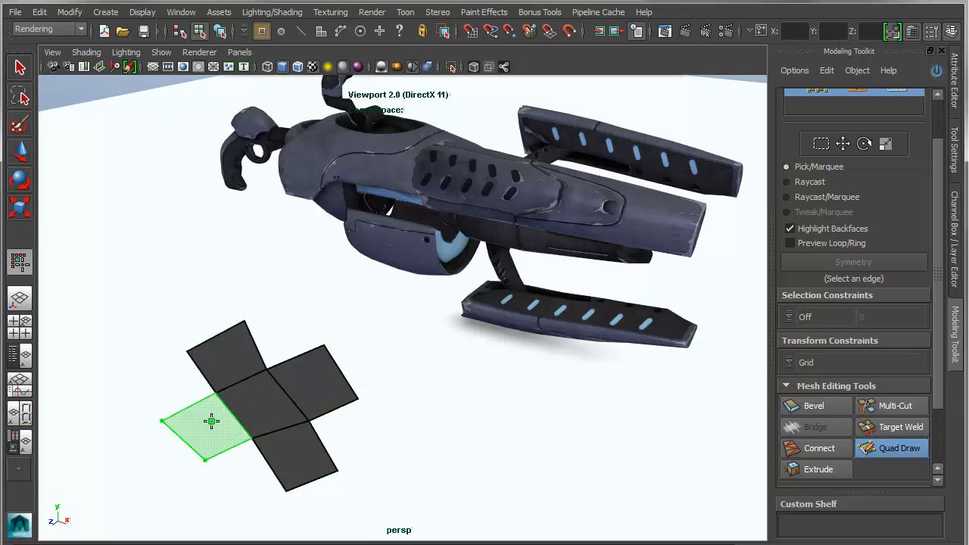
{"action": "left_click", "coordinate": [209, 418], "text": "shift"}
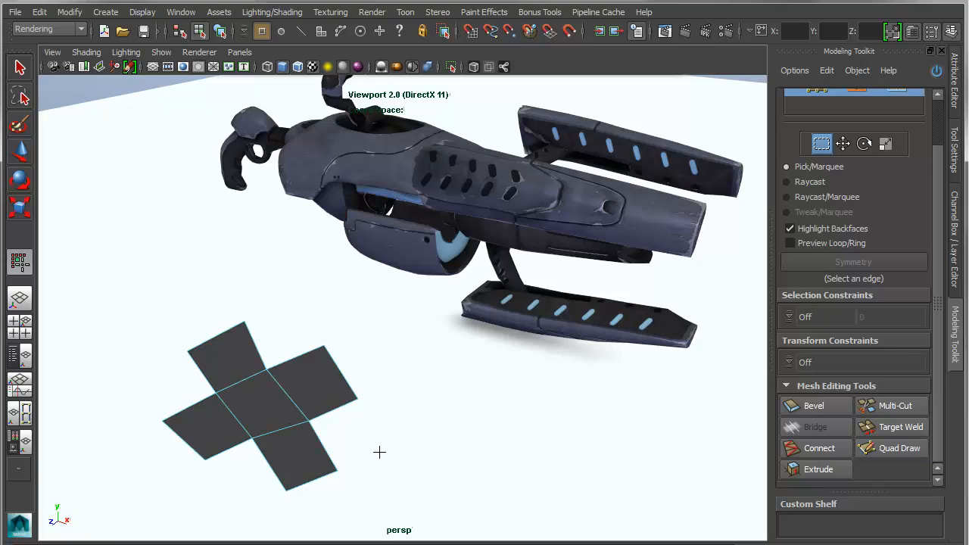
Leave Quad Draw and delete the cross-shaped test mesh.
{"action": "key", "text": "q"}
{"action": "left_click", "coordinate": [297, 403]}
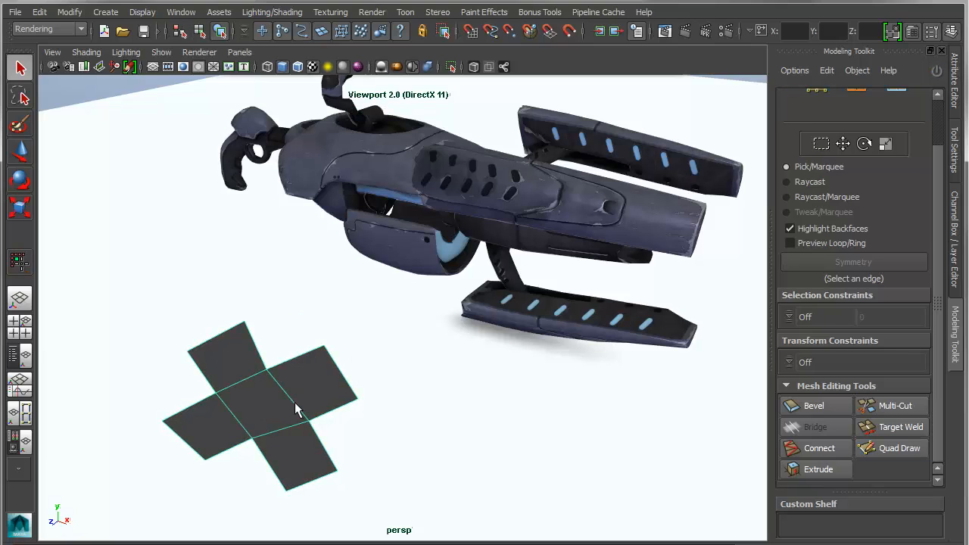
{"action": "key", "text": "Delete"}
Select the gun mesh and constrain transforms to the other surface TRI_GUN.
{"action": "left_click_drag", "start_coordinate": [487, 293], "coordinate": [406, 405], "text": "alt"}
{"action": "right_click_drag", "start_coordinate": [232, 321], "coordinate": [346, 346], "text": "alt"}
{"action": "left_click_drag", "start_coordinate": [346, 346], "coordinate": [370, 336], "text": "alt"}
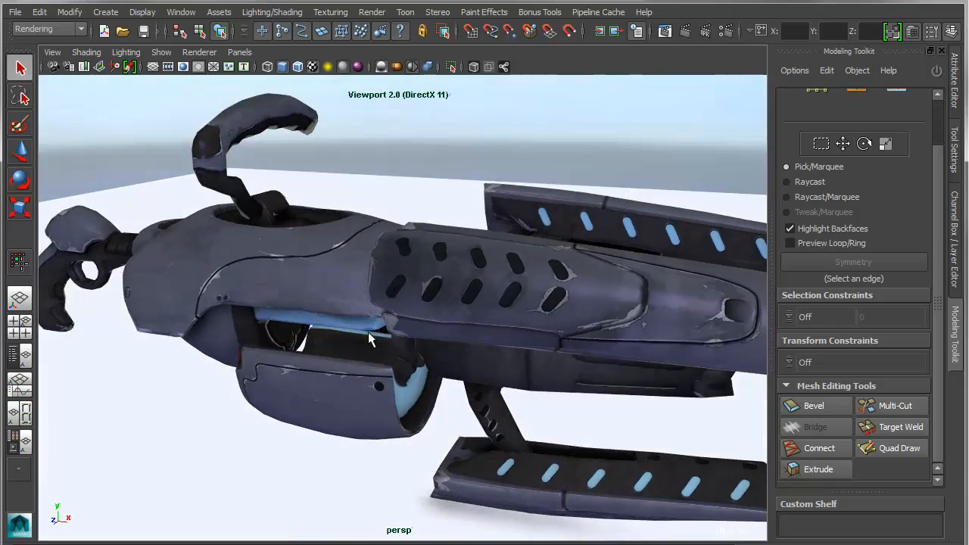
{"action": "middle_click_drag", "start_coordinate": [370, 336], "coordinate": [439, 385], "text": "alt"}
{"action": "left_click", "coordinate": [396, 368]}
{"action": "mouse_move", "coordinate": [395, 368]}
{"action": "left_mouse_down", "text": "alt"}
{"action": "mouse_move", "coordinate": [496, 365]}
{"action": "mouse_move", "coordinate": [443, 356]}
{"action": "mouse_move", "coordinate": [350, 394]}
{"action": "mouse_move", "coordinate": [385, 372]}
{"action": "mouse_move", "coordinate": [406, 376]}
{"action": "left_mouse_up", "text": "alt"}
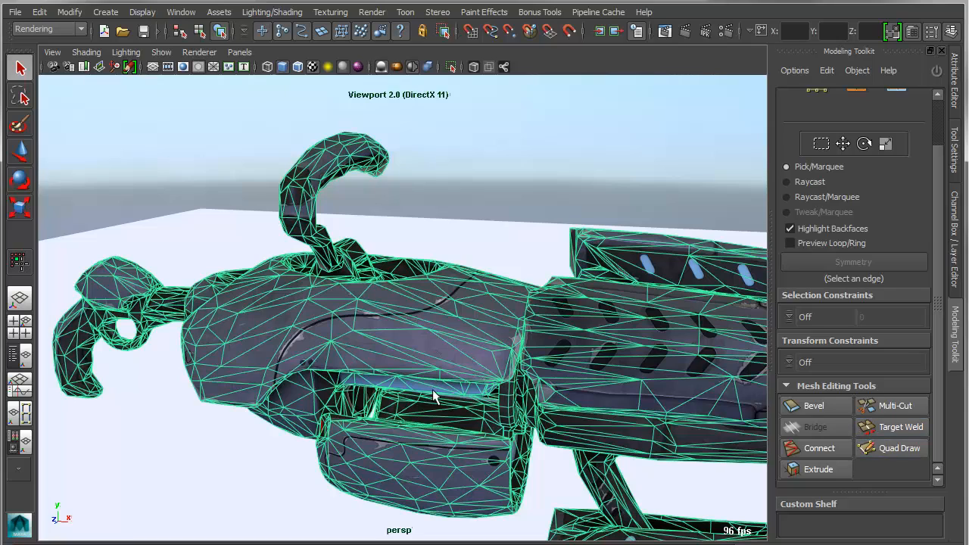
{"action": "middle_click_drag", "start_coordinate": [429, 441], "coordinate": [439, 396], "text": "alt"}
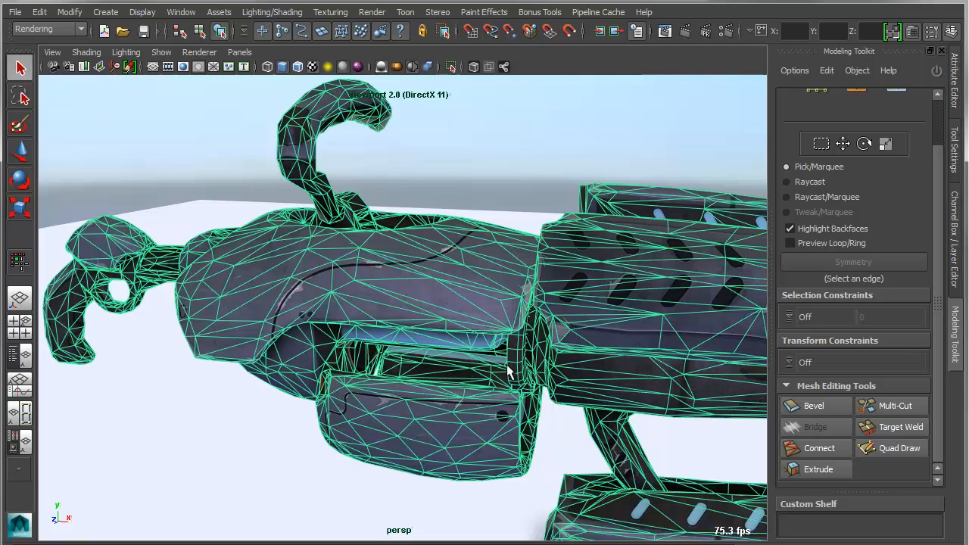
{"action": "left_click", "coordinate": [789, 363]}
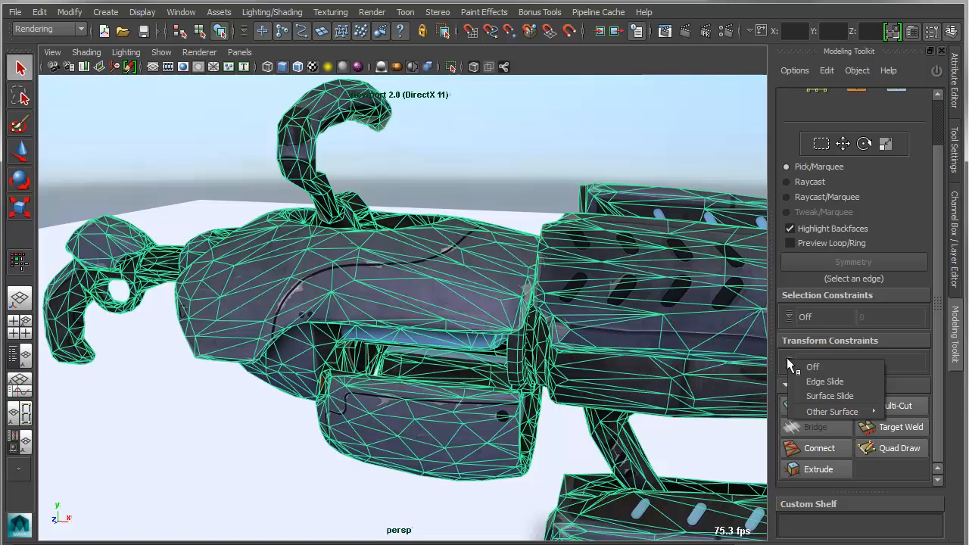
{"action": "mouse_move", "coordinate": [811, 413]}
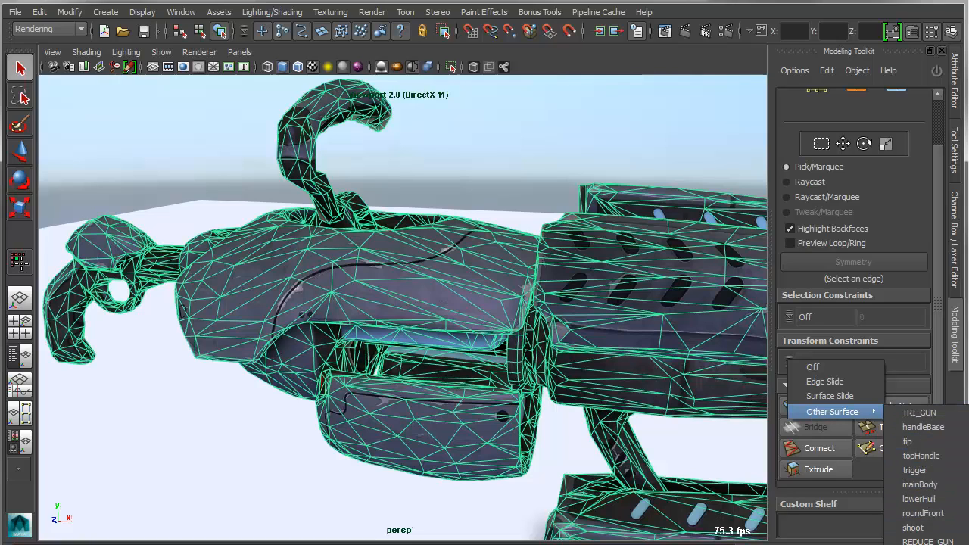
{"action": "left_click", "coordinate": [919, 413]}
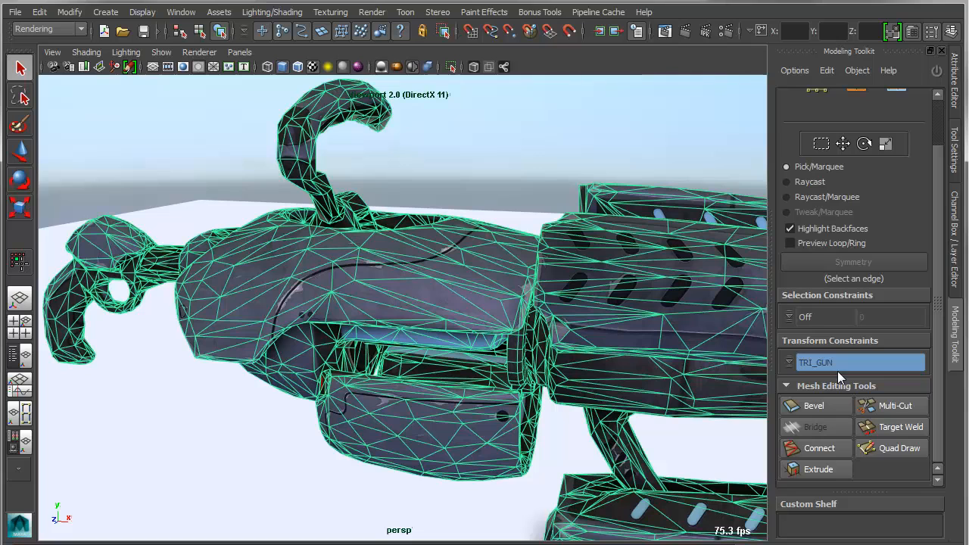
With Quad Draw, place two rows of five points along the lower edge of the main body's rear side.
{"action": "left_click", "coordinate": [891, 451]}
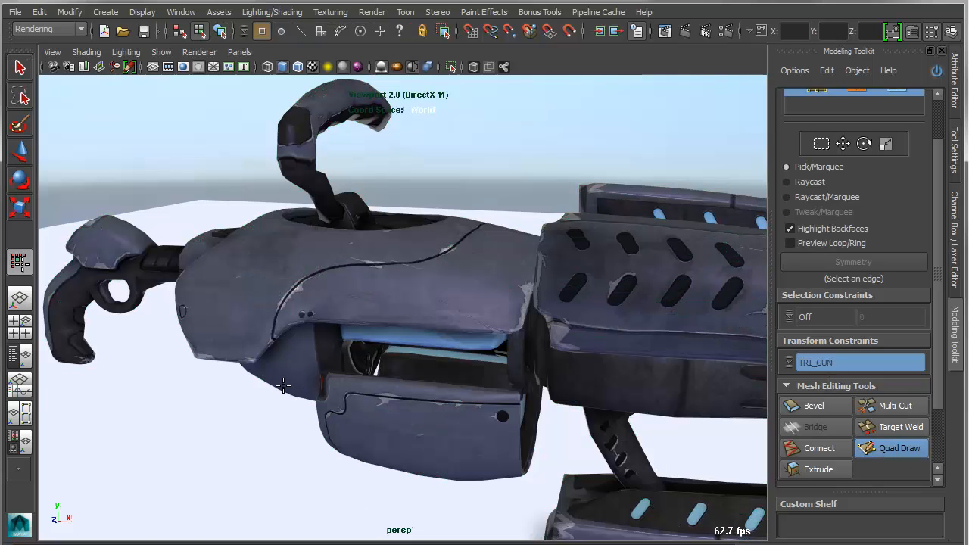
{"action": "mouse_move", "coordinate": [265, 389]}
{"action": "left_mouse_down", "text": "alt"}
{"action": "mouse_move", "coordinate": [334, 390]}
{"action": "mouse_move", "coordinate": [436, 413]}
{"action": "left_mouse_up", "text": "alt"}
{"action": "scroll", "coordinate": [418, 415], "scroll_direction": "up", "scroll_amount": 3}
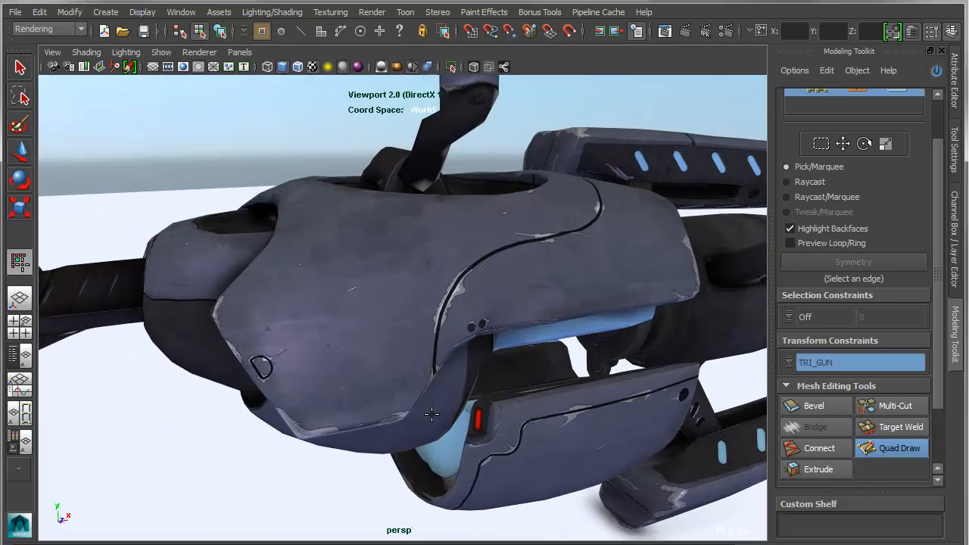
{"action": "scroll", "coordinate": [321, 432], "scroll_direction": "up", "scroll_amount": 3}
{"action": "left_click", "coordinate": [273, 487]}
{"action": "scroll", "coordinate": [257, 476], "scroll_direction": "down", "scroll_amount": 3}
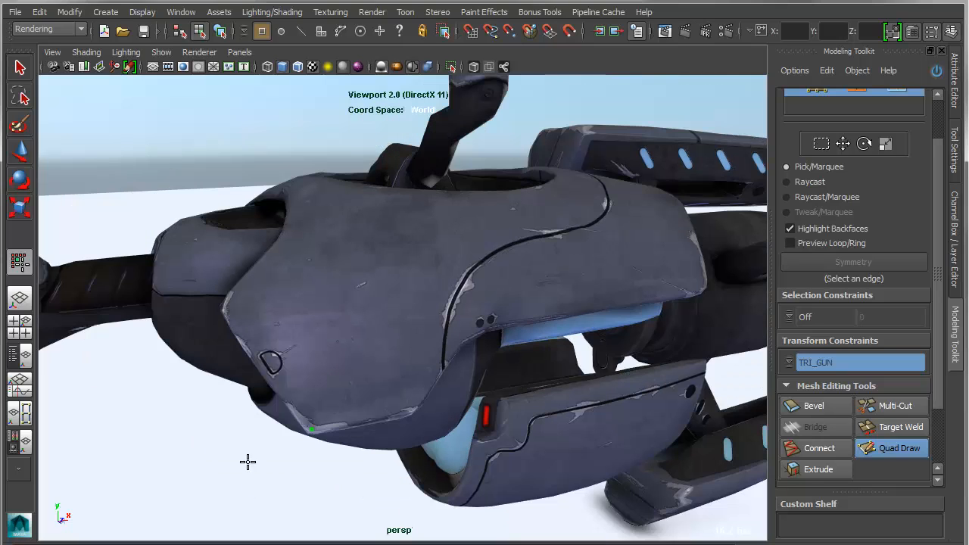
{"action": "left_click", "coordinate": [287, 397]}
{"action": "left_click", "coordinate": [326, 388]}
{"action": "left_click", "coordinate": [339, 426]}
{"action": "left_click", "coordinate": [365, 382]}
{"action": "left_click", "coordinate": [373, 420]}
{"action": "left_click", "coordinate": [395, 416]}
{"action": "left_click", "coordinate": [398, 373]}
{"action": "left_click", "coordinate": [435, 367]}
{"action": "left_click", "coordinate": [414, 411]}
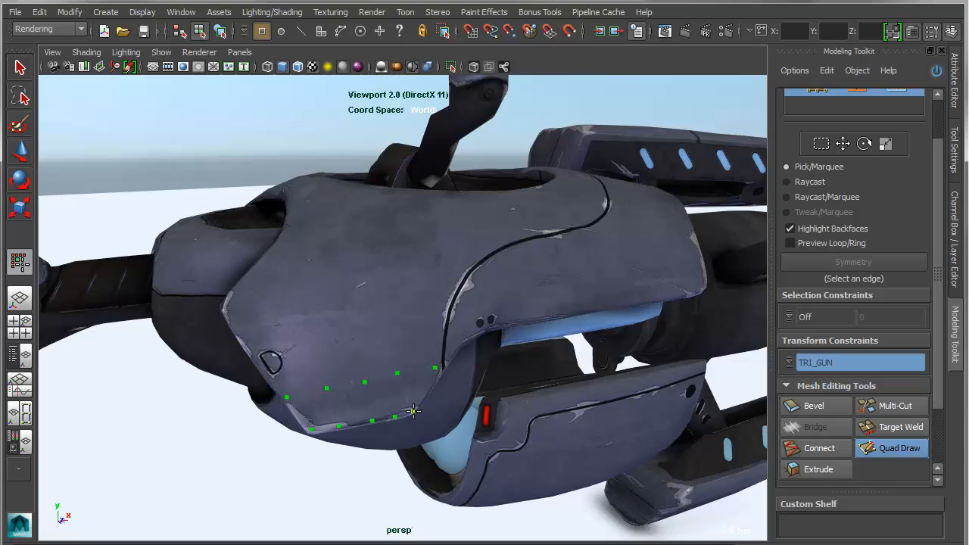
Add two further rows of points above them across the rear side, continuing just past the curved seam.
{"action": "left_click", "coordinate": [461, 327]}
{"action": "left_click", "coordinate": [403, 336]}
{"action": "left_click", "coordinate": [348, 350]}
{"action": "left_click", "coordinate": [306, 360]}
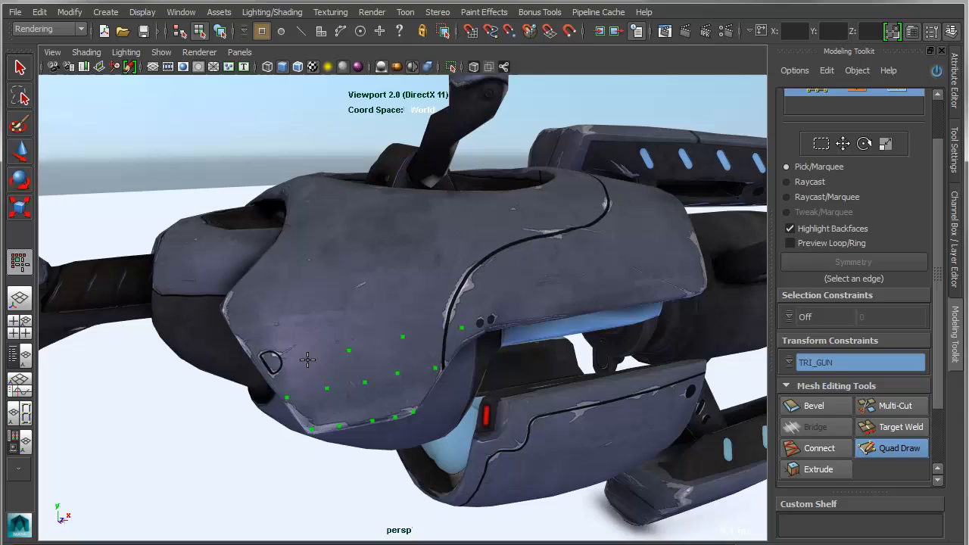
{"action": "left_click", "coordinate": [265, 371]}
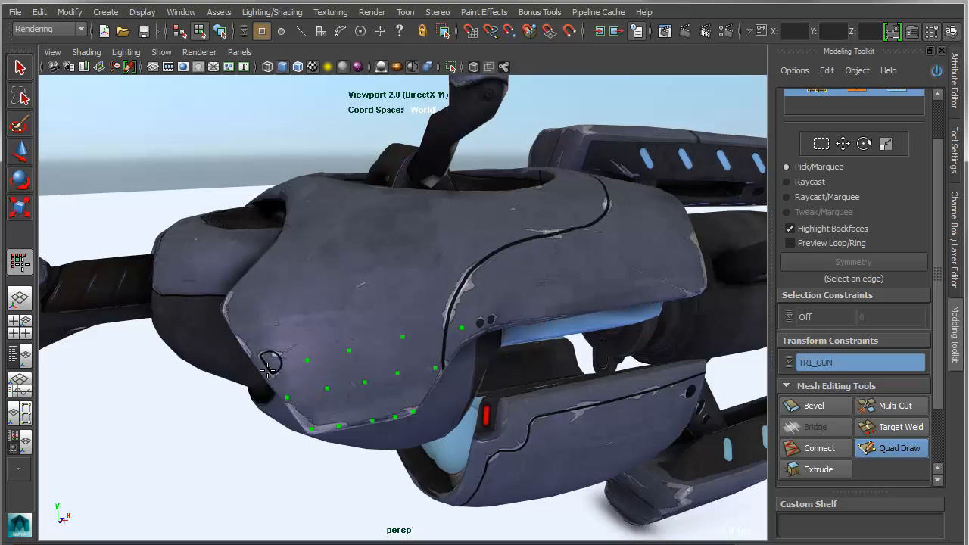
{"action": "left_click", "coordinate": [293, 325]}
{"action": "left_click", "coordinate": [510, 314]}
{"action": "left_click", "coordinate": [510, 282]}
{"action": "left_click", "coordinate": [454, 290]}
{"action": "left_click", "coordinate": [402, 300]}
{"action": "left_click", "coordinate": [338, 316]}
Extend the two point rows with five points each along the shell's lower edge to its front end.
{"action": "left_click", "coordinate": [550, 278]}
{"action": "left_click", "coordinate": [554, 312]}
{"action": "left_click", "coordinate": [598, 302]}
{"action": "left_click", "coordinate": [599, 271]}
{"action": "left_click", "coordinate": [636, 266]}
{"action": "left_click", "coordinate": [641, 298]}
{"action": "left_click", "coordinate": [676, 292]}
{"action": "left_click", "coordinate": [669, 259]}
{"action": "left_click", "coordinate": [697, 254]}
{"action": "left_click", "coordinate": [702, 283]}
Place a top row of eleven points along the shell's side, from its front end back to the rear corner.
{"action": "left_click", "coordinate": [687, 227]}
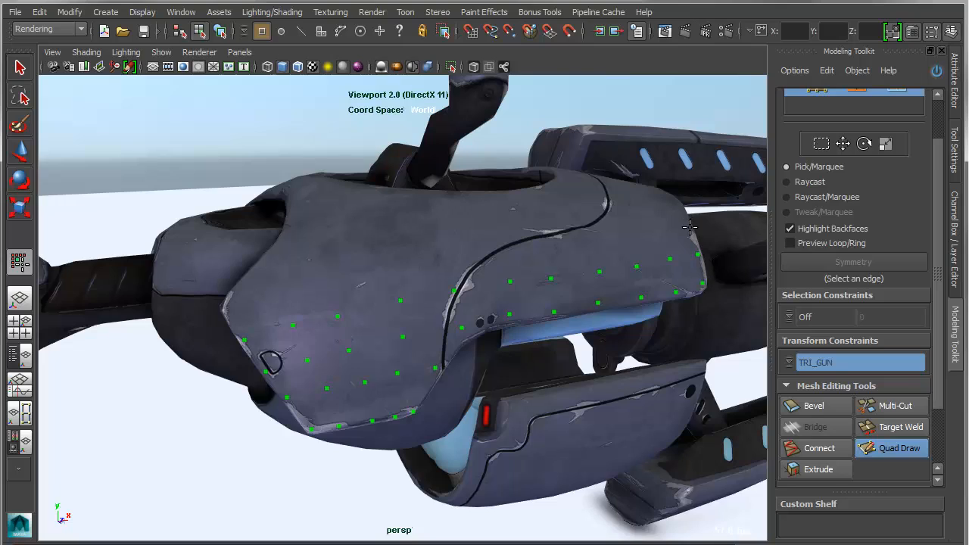
{"action": "left_click", "coordinate": [651, 232]}
{"action": "left_click", "coordinate": [610, 238]}
{"action": "left_click", "coordinate": [575, 247]}
{"action": "left_click", "coordinate": [538, 251]}
{"action": "left_click", "coordinate": [496, 256]}
{"action": "left_click", "coordinate": [441, 264]}
{"action": "left_click", "coordinate": [383, 272]}
{"action": "left_click", "coordinate": [318, 291]}
{"action": "left_click", "coordinate": [267, 298]}
{"action": "left_click", "coordinate": [226, 311]}
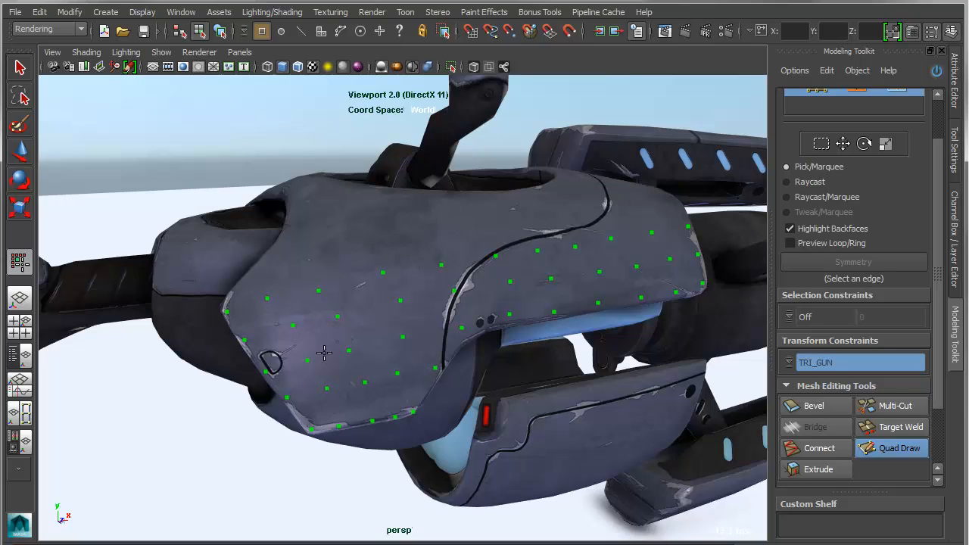
Adjust the placed points around the seam and along the front section of the shell.
{"action": "left_click", "coordinate": [393, 304]}
{"action": "left_click", "coordinate": [452, 331]}
{"action": "left_click", "coordinate": [507, 285]}
{"action": "left_click", "coordinate": [554, 307]}
{"action": "left_click_drag", "start_coordinate": [577, 249], "coordinate": [625, 237]}
{"action": "left_click", "coordinate": [661, 230]}
Fill quads along the rear edge and the upper row of points, undoing the stray triangular faces near the seam.
{"action": "left_click_drag", "start_coordinate": [430, 356], "coordinate": [463, 355], "text": "alt"}
{"action": "right_click_drag", "start_coordinate": [463, 355], "coordinate": [491, 390], "text": "alt"}
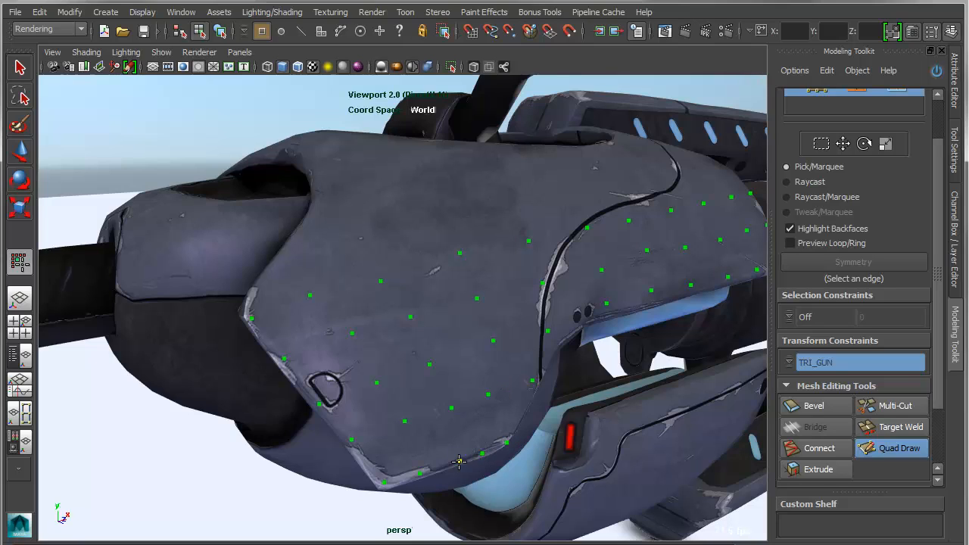
{"action": "left_click_drag", "start_coordinate": [590, 465], "coordinate": [522, 447], "text": "alt"}
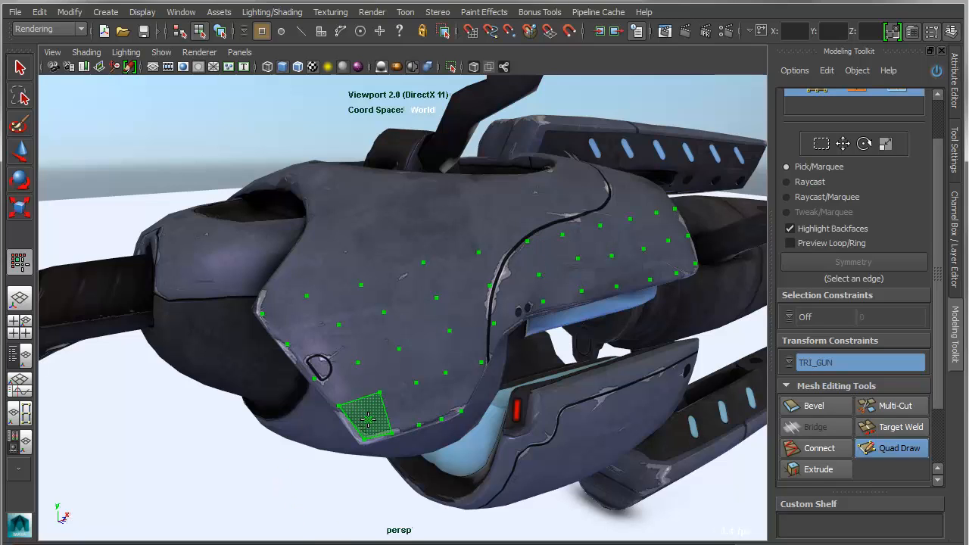
{"action": "mouse_move", "coordinate": [367, 419]}
{"action": "left_mouse_down", "text": "shift"}
{"action": "mouse_move", "coordinate": [316, 363]}
{"action": "mouse_move", "coordinate": [302, 322]}
{"action": "mouse_move", "coordinate": [483, 268]}
{"action": "left_mouse_up", "text": "shift"}
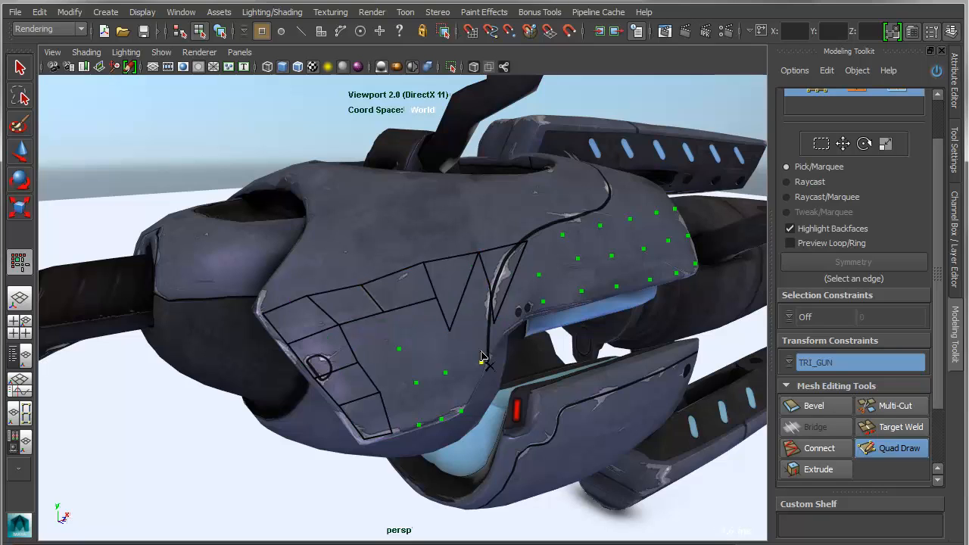
{"action": "key", "text": "ctrl+z"}
{"action": "key", "text": "ctrl+z"}
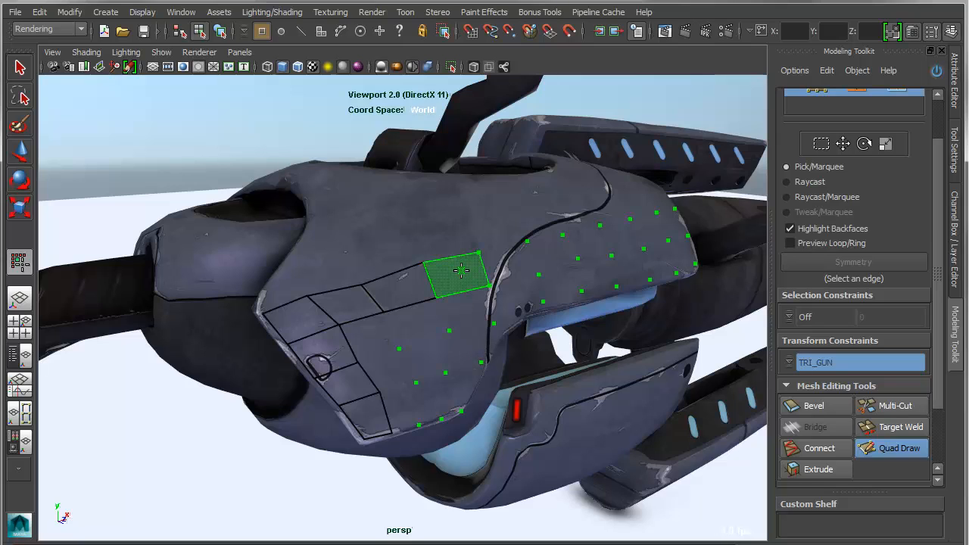
Fill the remaining points across the shell's side with quads, undoing the misshapen faces in the rear section.
{"action": "mouse_move", "coordinate": [460, 270]}
{"action": "left_mouse_down", "text": "shift"}
{"action": "mouse_move", "coordinate": [639, 229]}
{"action": "mouse_move", "coordinate": [679, 255]}
{"action": "mouse_move", "coordinate": [471, 306]}
{"action": "mouse_move", "coordinate": [459, 397]}
{"action": "mouse_move", "coordinate": [425, 400]}
{"action": "mouse_move", "coordinate": [420, 331]}
{"action": "left_mouse_up", "text": "shift"}
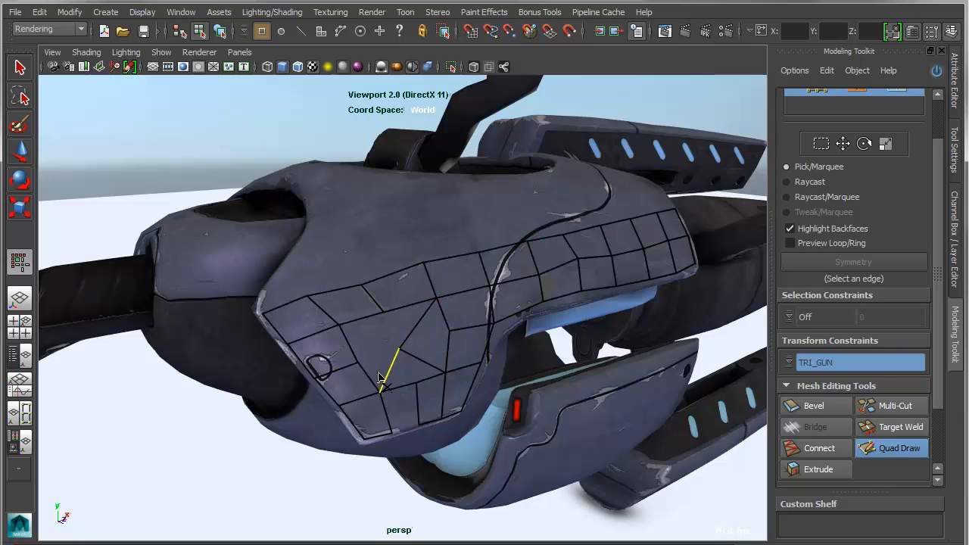
{"action": "key", "text": "ctrl+z"}
{"action": "key", "text": "ctrl+z"}
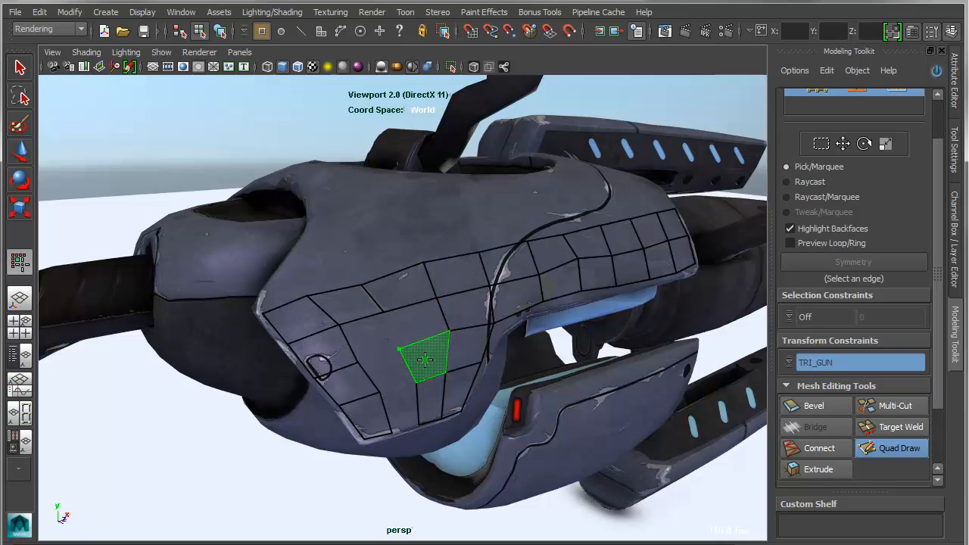
{"action": "mouse_move", "coordinate": [429, 356]}
{"action": "left_mouse_down", "text": "shift"}
{"action": "mouse_move", "coordinate": [423, 316]}
{"action": "mouse_move", "coordinate": [376, 334]}
{"action": "mouse_move", "coordinate": [406, 420]}
{"action": "left_mouse_up", "text": "shift"}
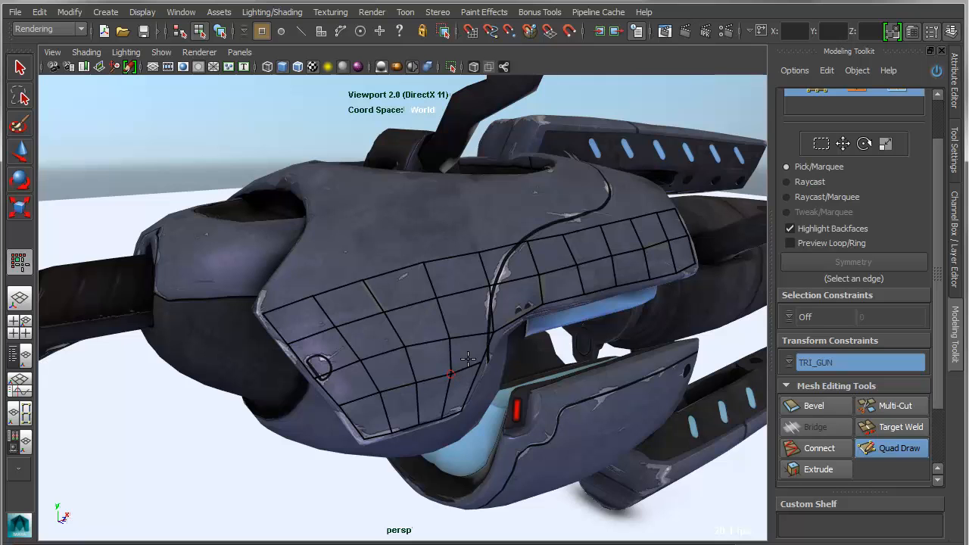
Leave Quad Draw and isolate the new quad mesh to inspect its topology from different angles, before restoring the full scene.
{"action": "mouse_move", "coordinate": [496, 321]}
{"action": "left_mouse_down", "text": "alt"}
{"action": "mouse_move", "coordinate": [506, 385]}
{"action": "mouse_move", "coordinate": [545, 388]}
{"action": "mouse_move", "coordinate": [498, 394]}
{"action": "left_mouse_up", "text": "alt"}
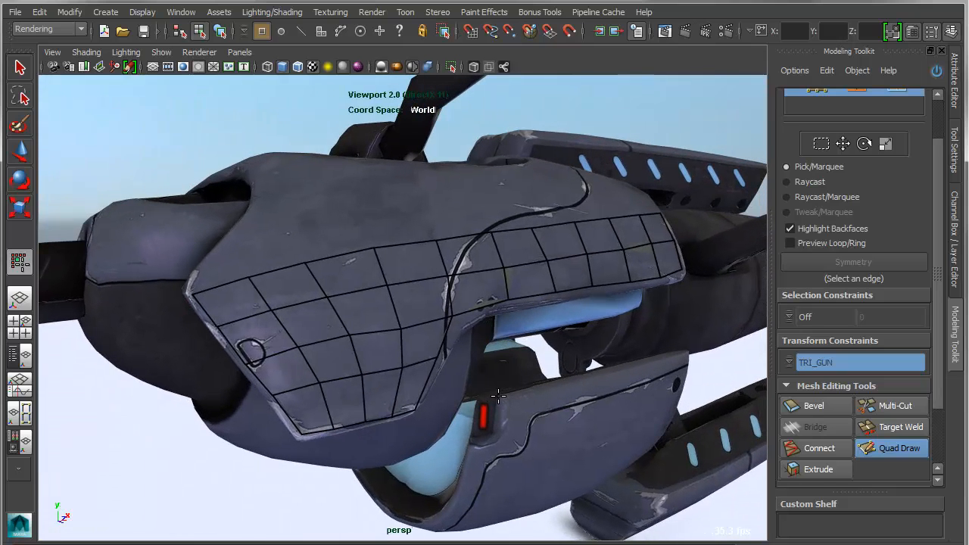
{"action": "key", "text": "q"}
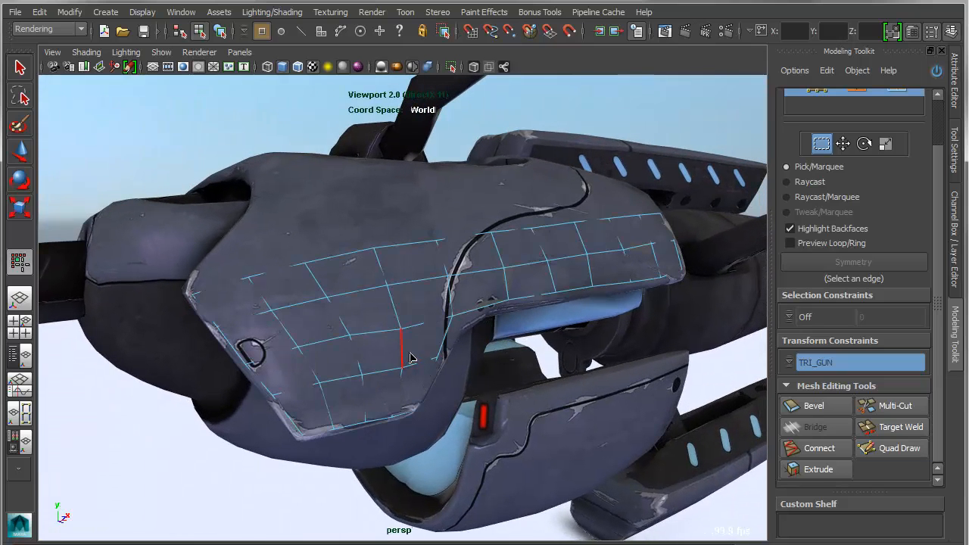
{"action": "key", "text": "F8"}
{"action": "left_click", "coordinate": [154, 52]}
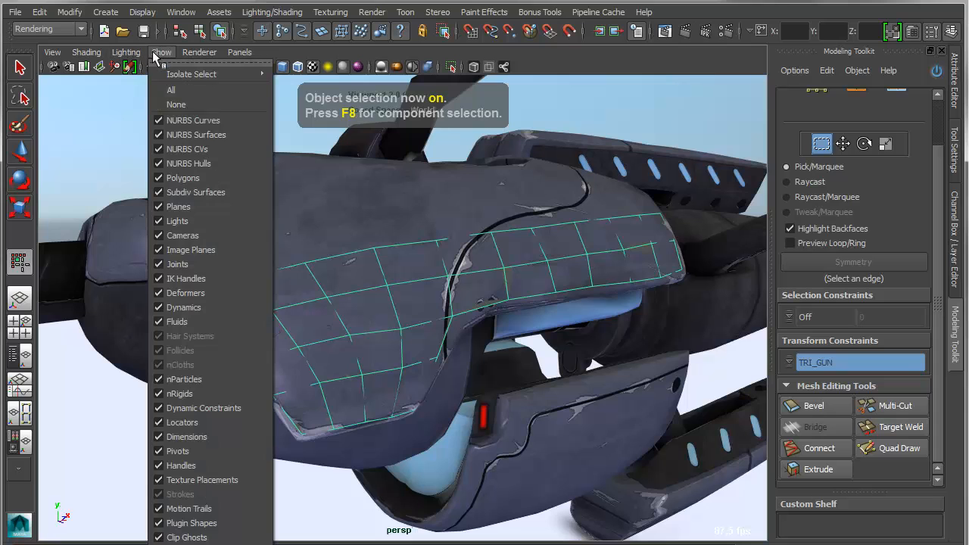
{"action": "mouse_move", "coordinate": [227, 74]}
{"action": "left_click", "coordinate": [320, 80]}
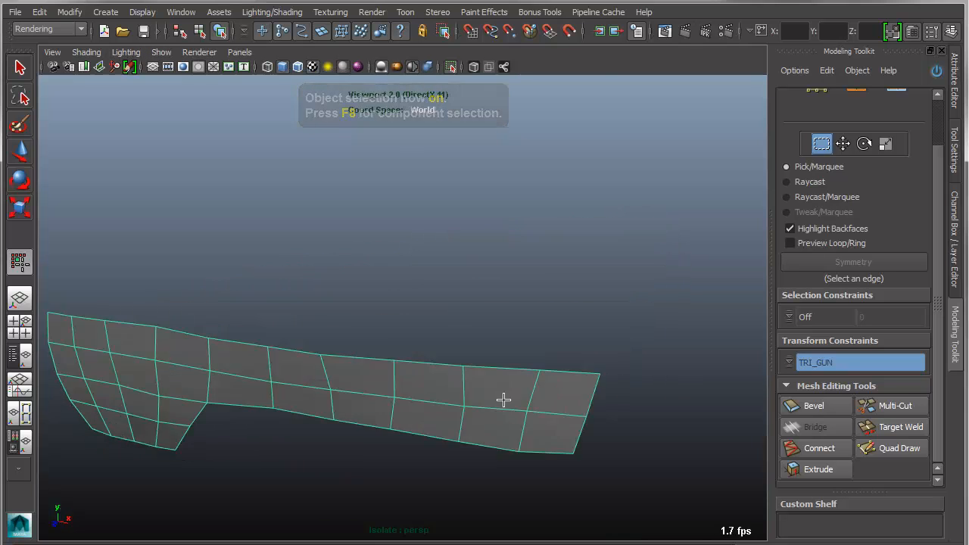
{"action": "left_click_drag", "start_coordinate": [503, 399], "coordinate": [599, 361], "text": "alt"}
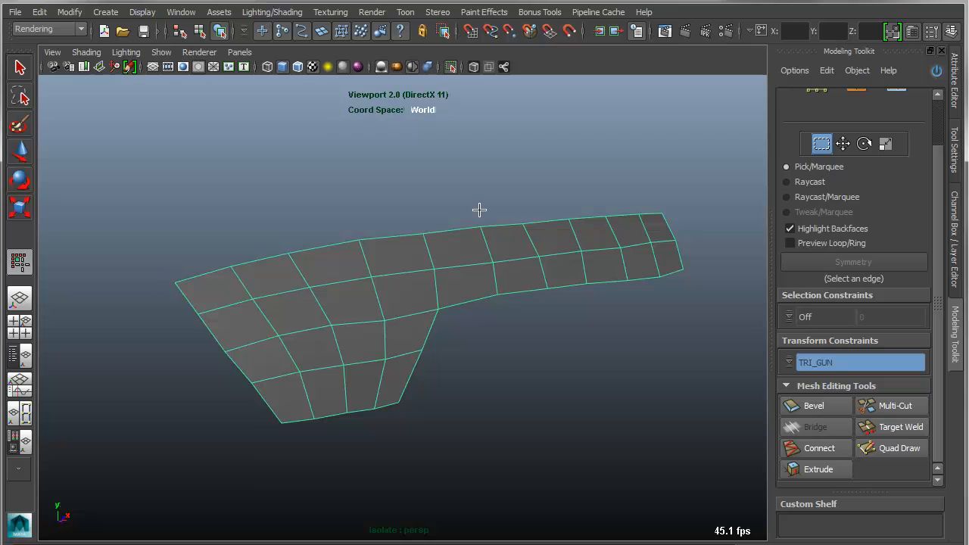
{"action": "left_click", "coordinate": [201, 57]}
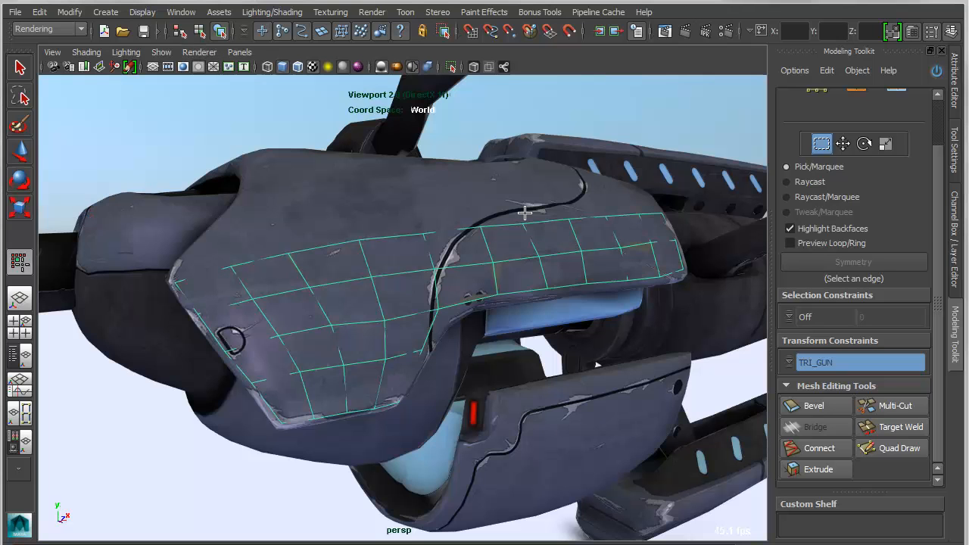
Make the cyl layer visible and select the half-cylinder mesh around the gun's lower shell.
{"action": "left_click_drag", "start_coordinate": [637, 369], "coordinate": [561, 365], "text": "alt"}
{"action": "left_click_drag", "start_coordinate": [624, 400], "coordinate": [532, 386], "text": "alt"}
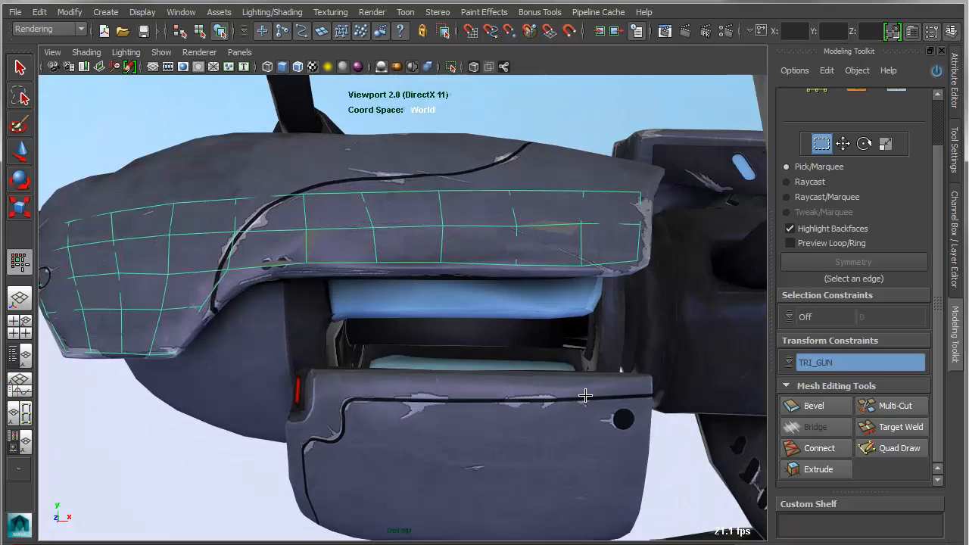
{"action": "right_click_drag", "start_coordinate": [585, 395], "coordinate": [391, 398], "text": "alt"}
{"action": "middle_click_drag", "start_coordinate": [403, 390], "coordinate": [393, 353], "text": "alt"}
{"action": "left_click_drag", "start_coordinate": [393, 353], "coordinate": [370, 355], "text": "alt"}
{"action": "right_click_drag", "start_coordinate": [370, 355], "coordinate": [413, 375], "text": "alt"}
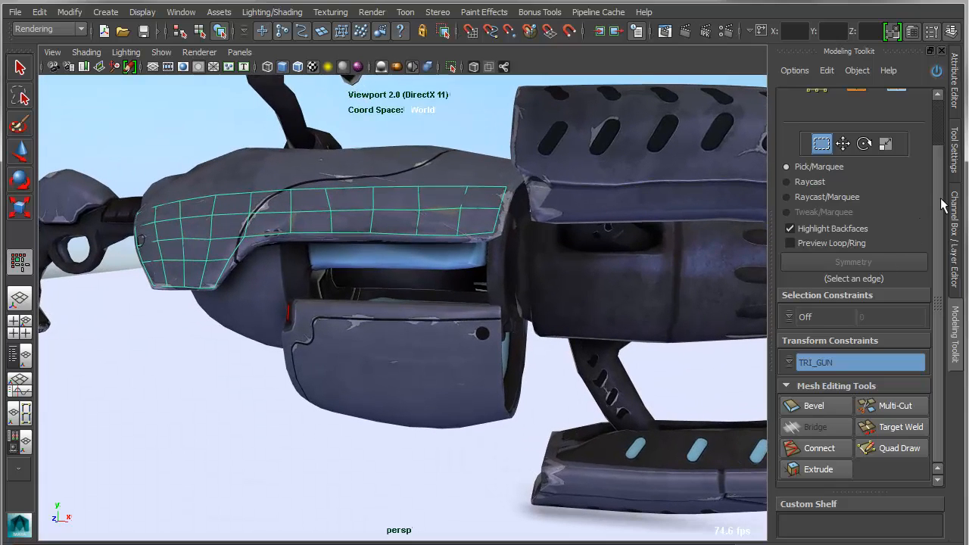
{"action": "left_click", "coordinate": [954, 227]}
{"action": "left_click", "coordinate": [785, 434]}
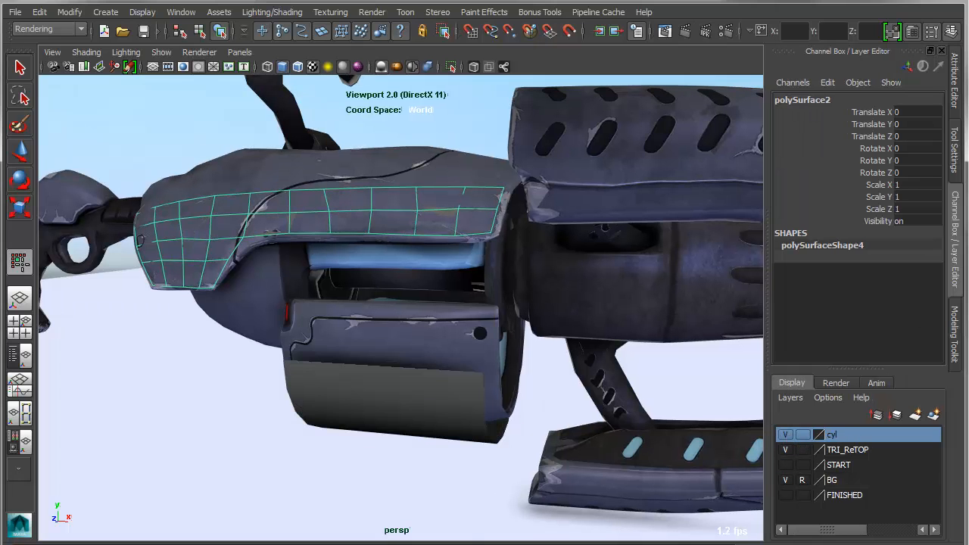
{"action": "key", "text": "q"}
{"action": "left_click", "coordinate": [412, 415]}
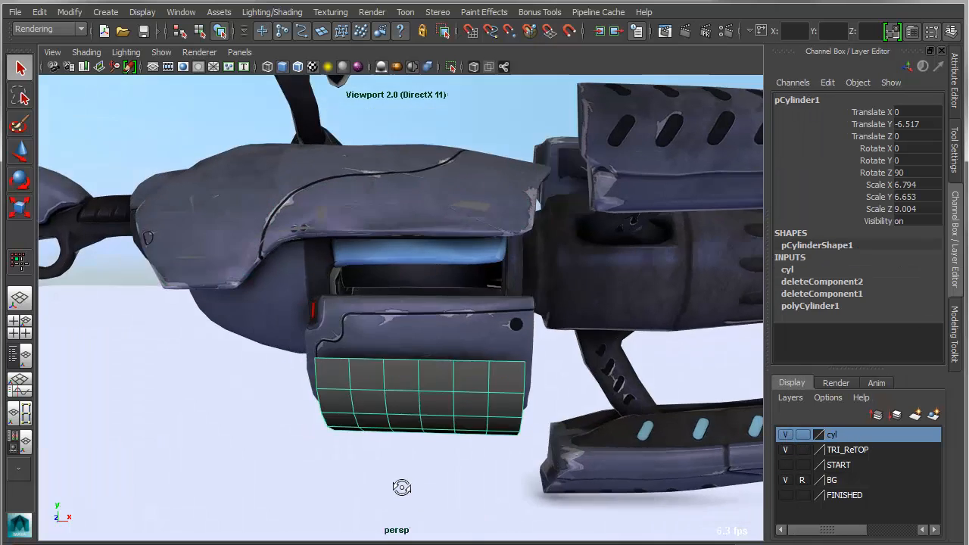
{"action": "left_click_drag", "start_coordinate": [399, 426], "coordinate": [519, 492], "text": "alt"}
{"action": "left_click_drag", "start_coordinate": [392, 455], "coordinate": [506, 444], "text": "alt"}
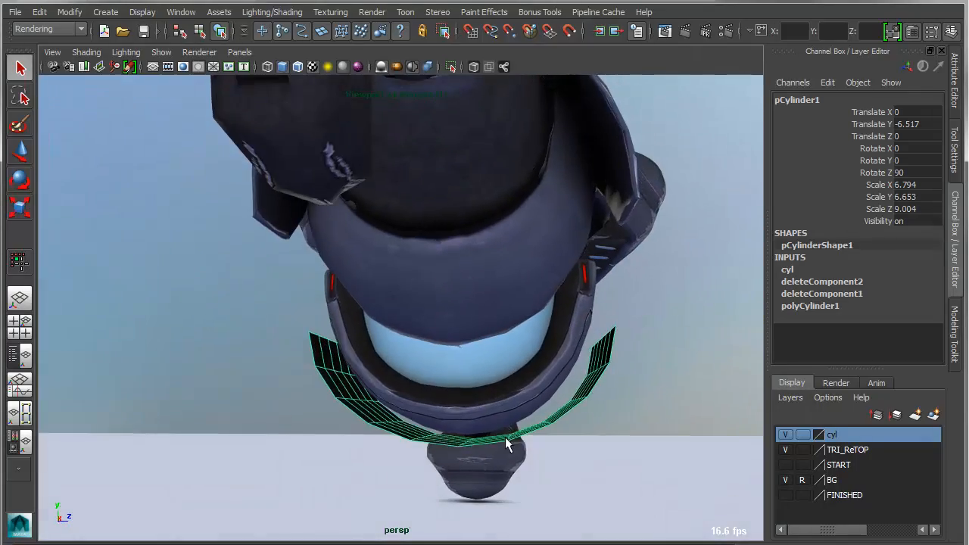
{"action": "key", "text": "e"}
{"action": "key", "text": "r"}
{"action": "mouse_move", "coordinate": [502, 336]}
{"action": "left_mouse_down"}
{"action": "mouse_move", "coordinate": [491, 340]}
{"action": "mouse_move", "coordinate": [499, 343]}
{"action": "left_mouse_up"}
{"action": "key", "text": "ctrl+z"}
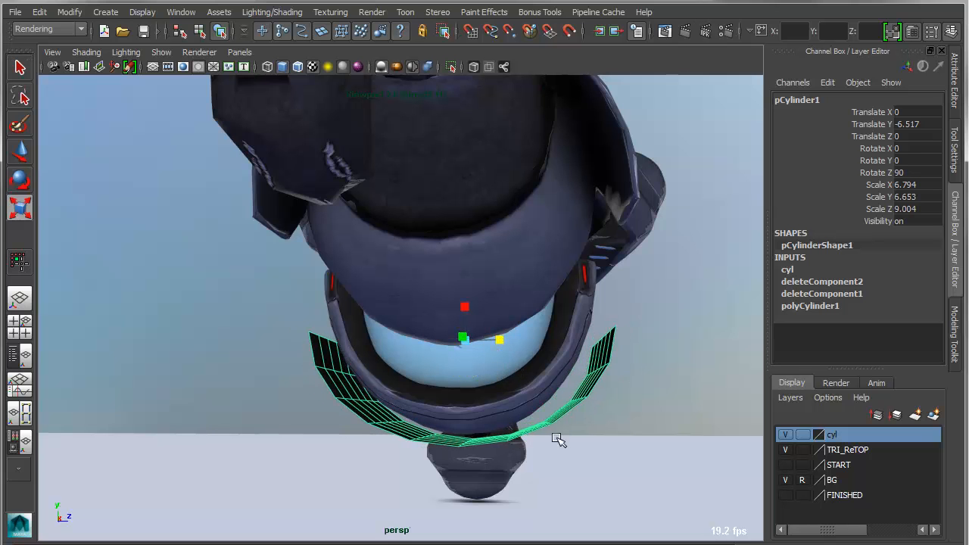
Shrinkwrap the half-cylinder onto the TRI_GUN surface with Shrinkwrap Selection.
{"action": "left_click_drag", "start_coordinate": [555, 437], "coordinate": [423, 451], "text": "alt"}
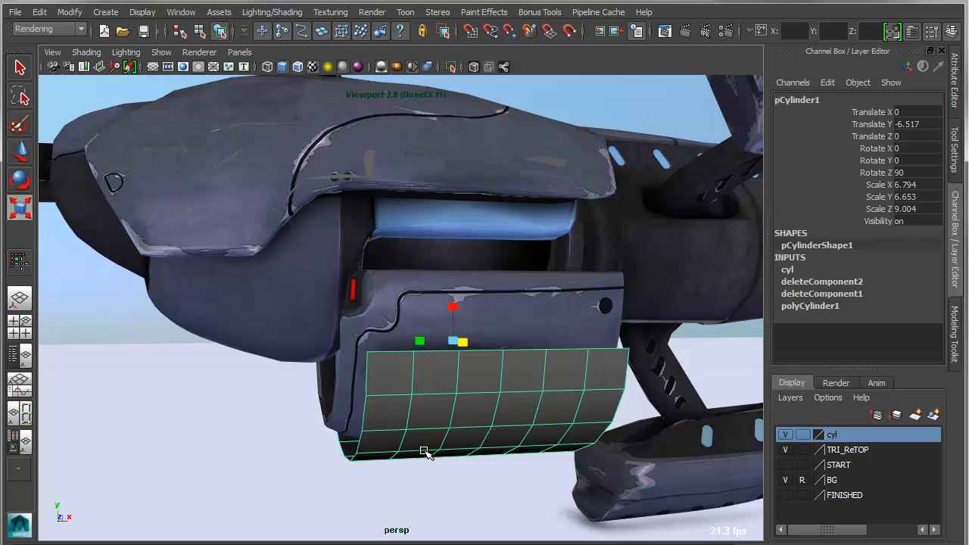
{"action": "right_click_drag", "start_coordinate": [424, 451], "coordinate": [477, 459], "text": "alt"}
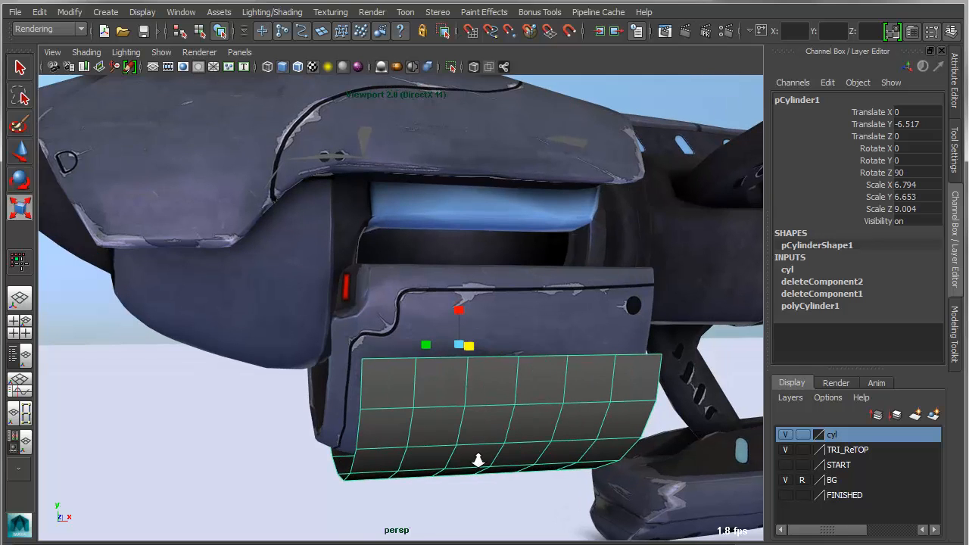
{"action": "middle_click_drag", "start_coordinate": [477, 460], "coordinate": [456, 434], "text": "alt"}
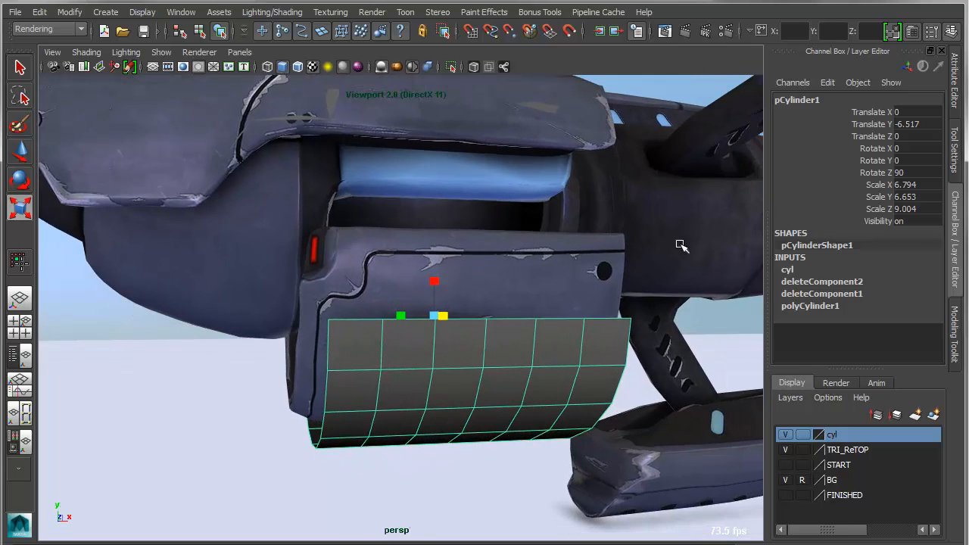
{"action": "left_click", "coordinate": [893, 31]}
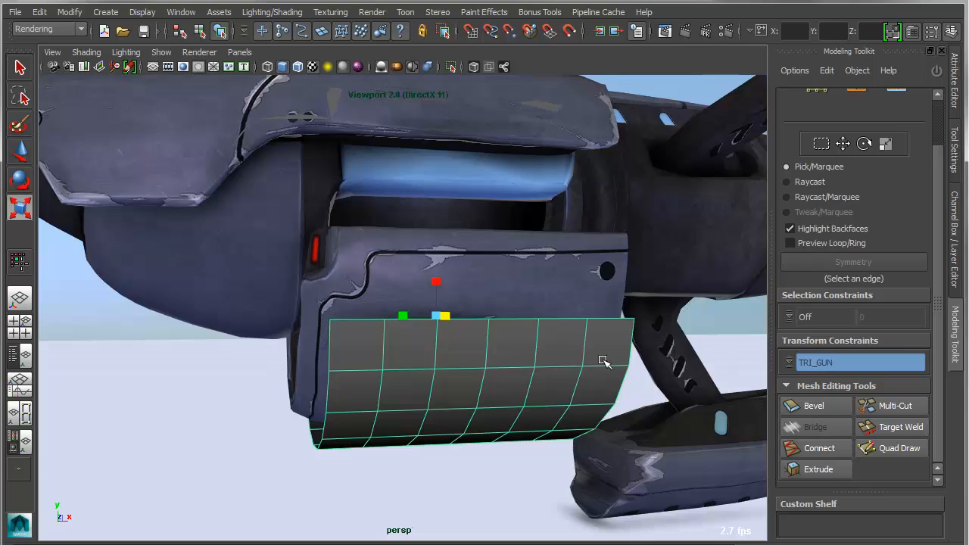
{"action": "left_click", "coordinate": [828, 70]}
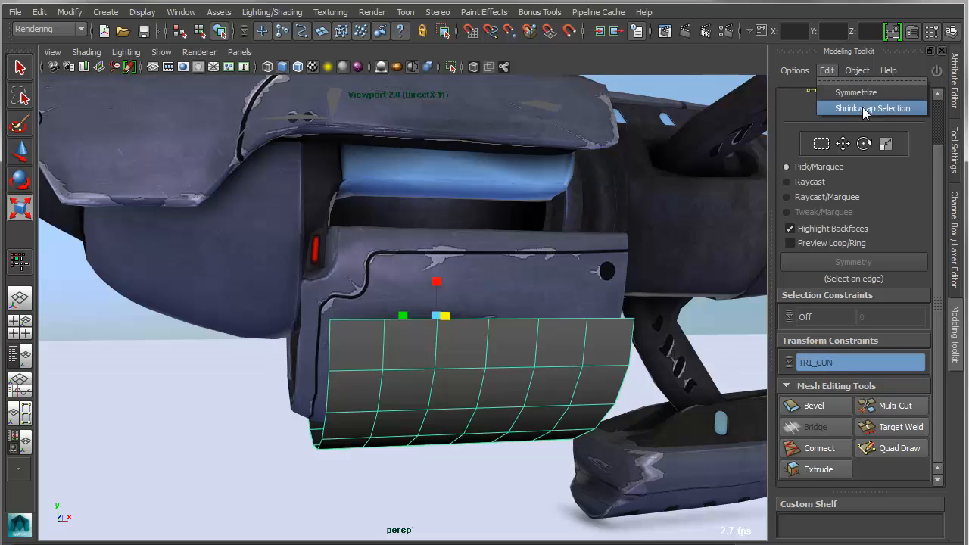
{"action": "left_click", "coordinate": [866, 110]}
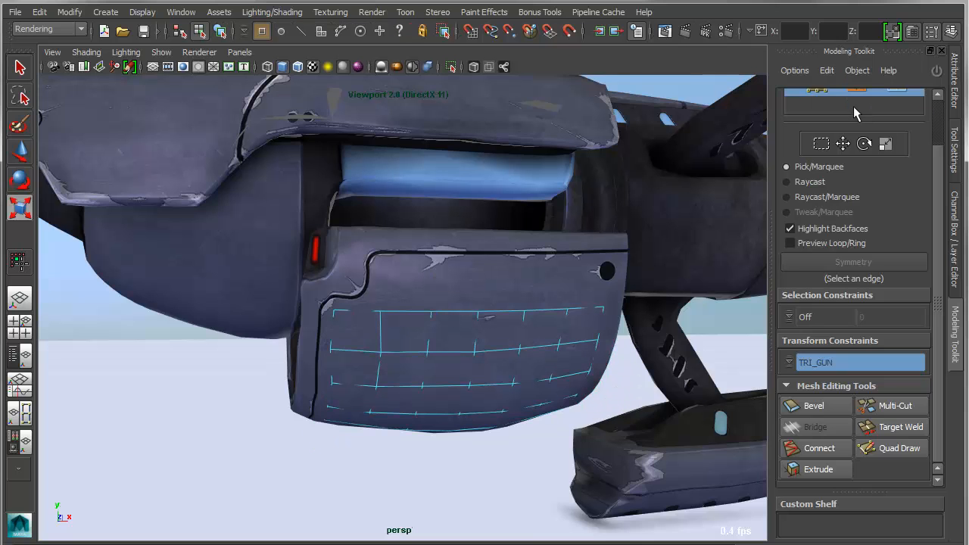
Select the wrapped mesh's end column of vertices beside the round hole and move it outward to the shell's edge.
{"action": "left_click_drag", "start_coordinate": [625, 279], "coordinate": [568, 327], "text": "alt"}
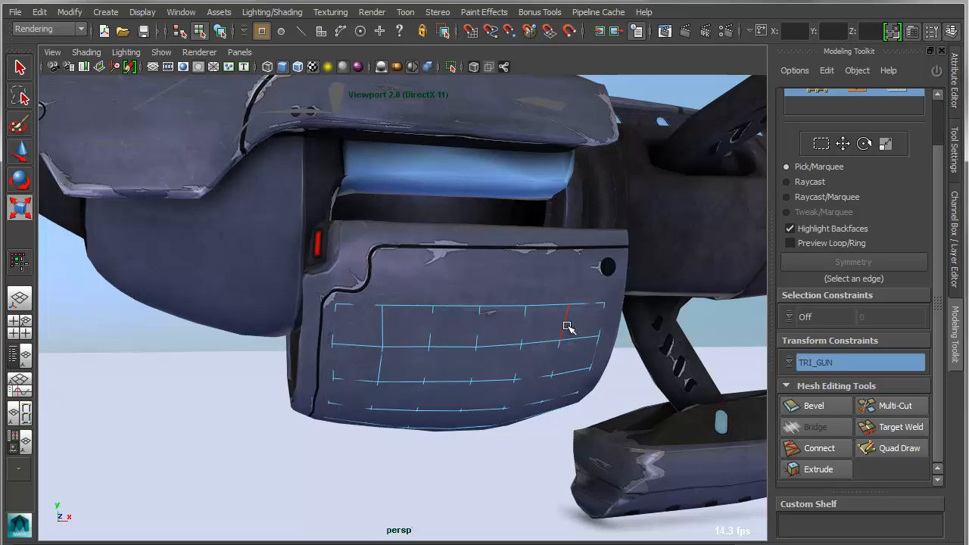
{"action": "right_click_drag", "start_coordinate": [465, 346], "coordinate": [495, 353], "text": "alt"}
{"action": "middle_click_drag", "start_coordinate": [508, 356], "coordinate": [451, 335], "text": "alt"}
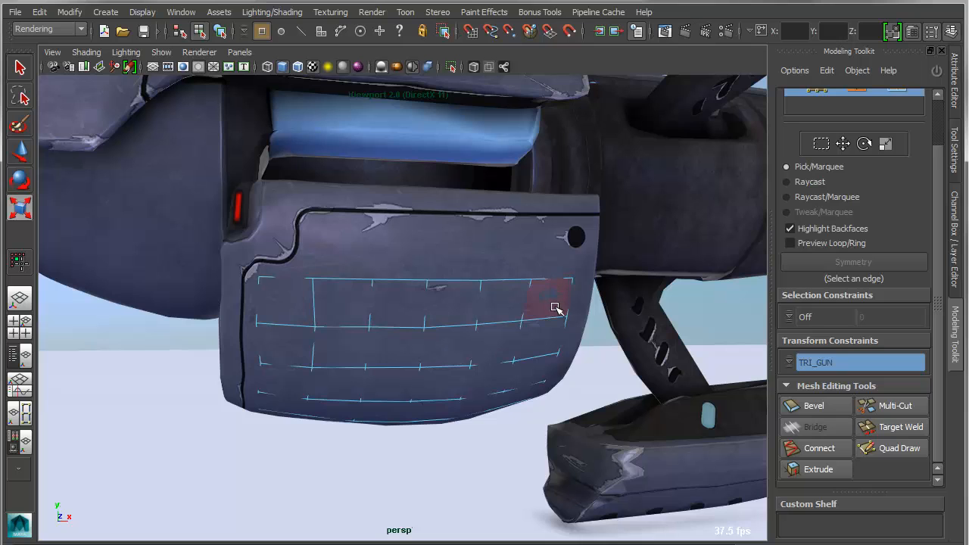
{"action": "right_click_drag", "start_coordinate": [561, 292], "coordinate": [511, 296]}
{"action": "left_click_drag", "start_coordinate": [515, 298], "coordinate": [485, 307], "text": "alt"}
{"action": "left_click_drag", "start_coordinate": [486, 247], "coordinate": [585, 449]}
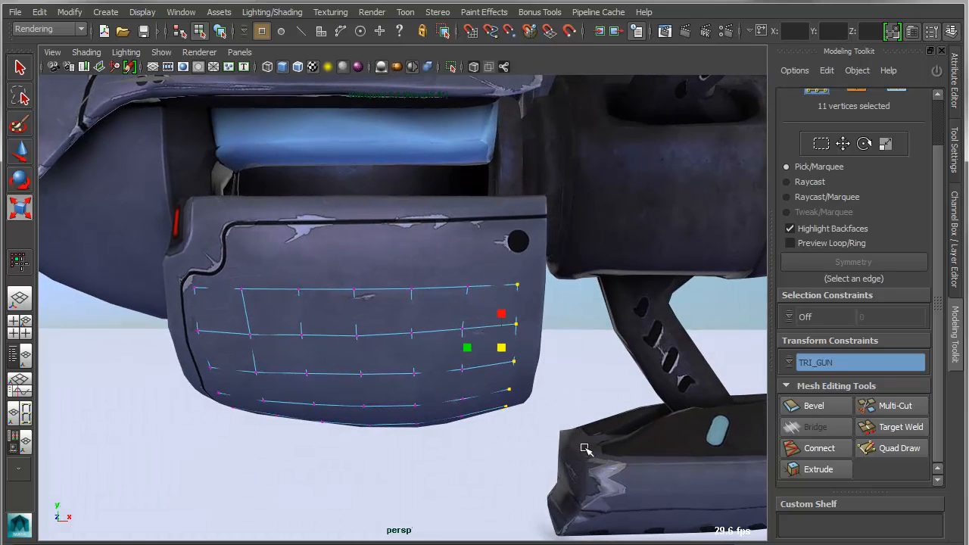
{"action": "key", "text": "w"}
{"action": "left_click_drag", "start_coordinate": [473, 347], "coordinate": [490, 349]}
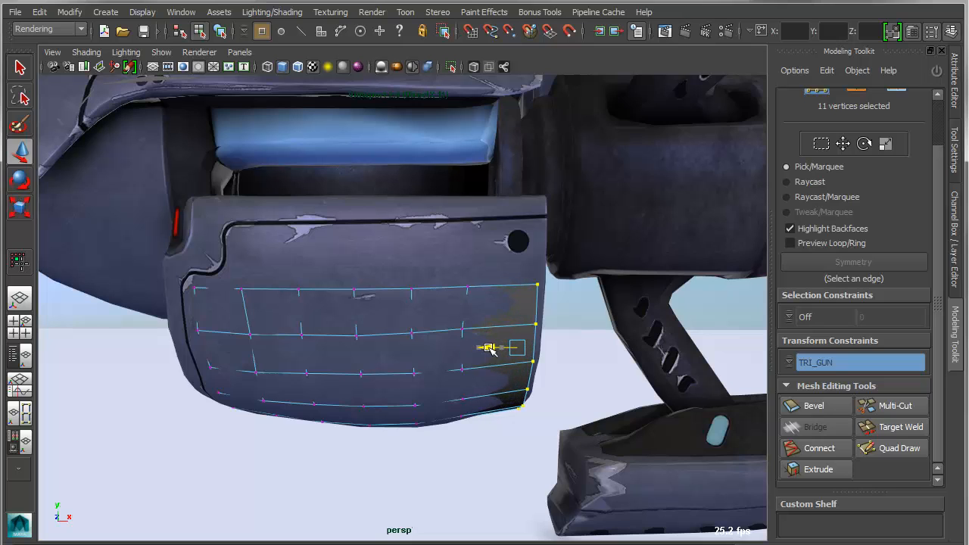
Select the vertex column at the opposite end, below the red light, and move it outward to the shell's edge.
{"action": "left_click_drag", "start_coordinate": [351, 372], "coordinate": [372, 367], "text": "alt"}
{"action": "left_click_drag", "start_coordinate": [177, 238], "coordinate": [307, 540]}
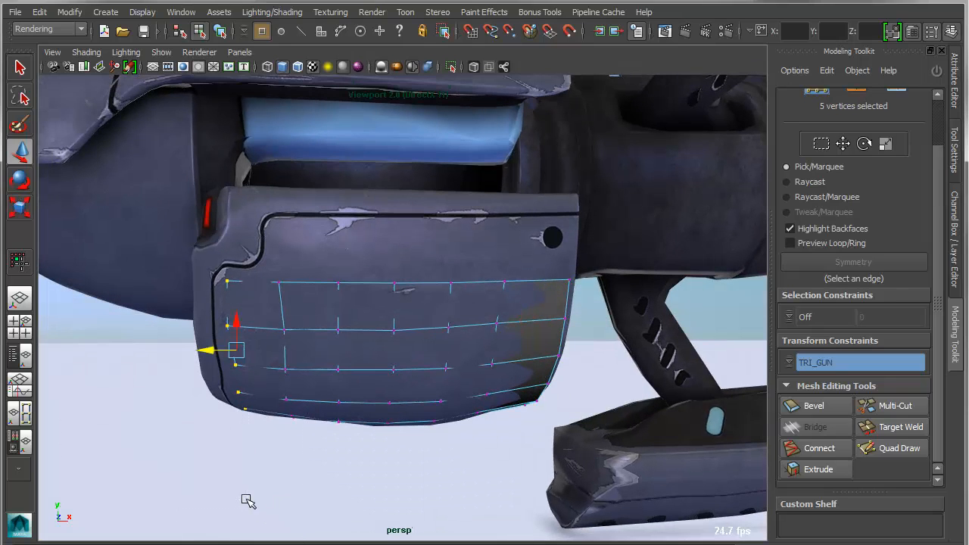
{"action": "left_click_drag", "start_coordinate": [216, 362], "coordinate": [189, 361]}
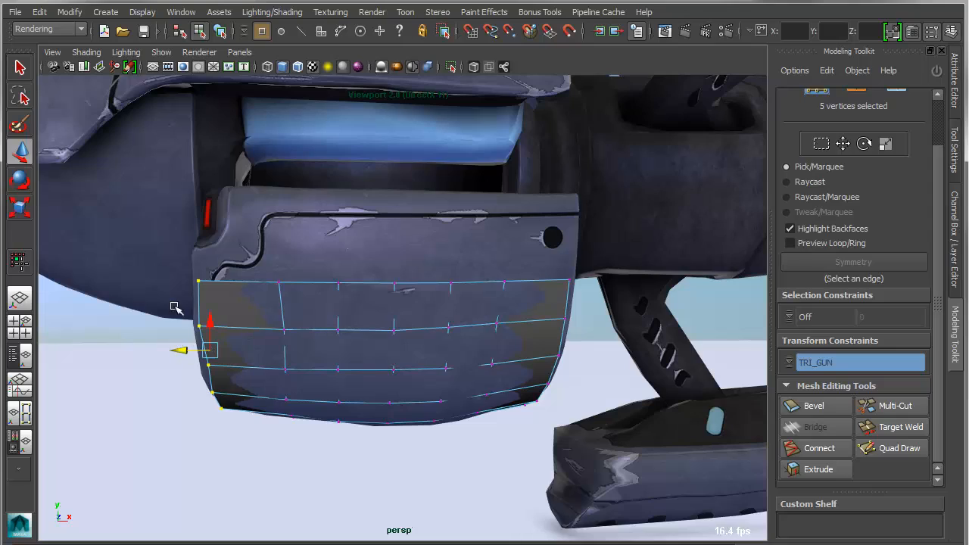
Select the upper rows of vertices on both sides of the wrapped mesh and move them up toward the shell's seam.
{"action": "left_click_drag", "start_coordinate": [70, 181], "coordinate": [679, 304]}
{"action": "left_click_drag", "start_coordinate": [679, 304], "coordinate": [318, 390], "text": "alt"}
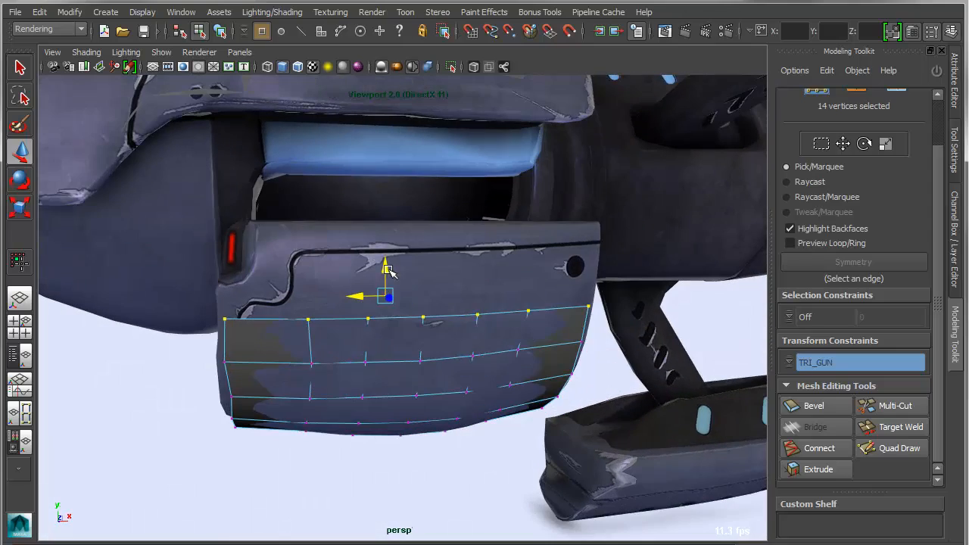
{"action": "left_click_drag", "start_coordinate": [385, 266], "coordinate": [384, 240]}
Scale the selected upper vertices outward so both upper edges stand clear of the shell's surface.
{"action": "left_click_drag", "start_coordinate": [393, 287], "coordinate": [455, 328], "text": "alt"}
{"action": "key", "text": "e"}
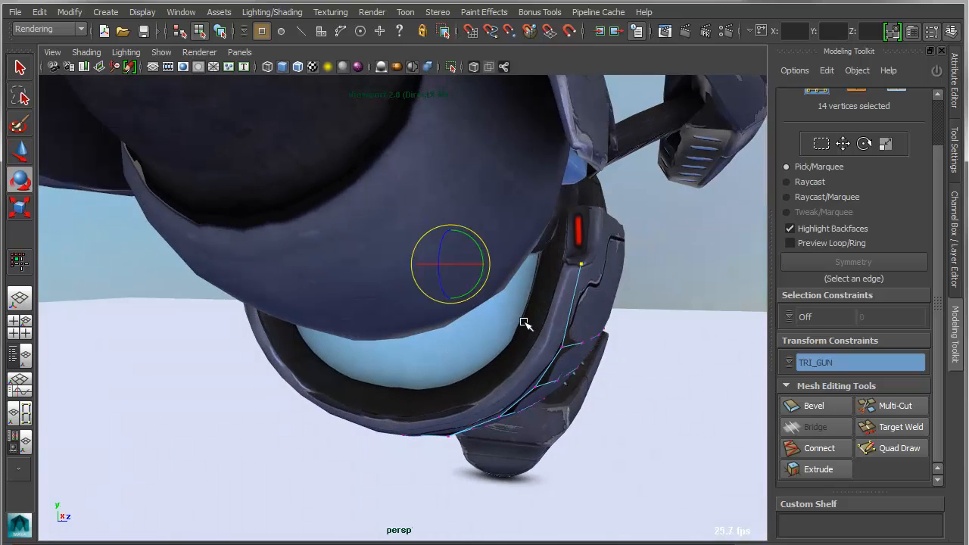
{"action": "key", "text": "r"}
{"action": "left_click_drag", "start_coordinate": [419, 263], "coordinate": [415, 264]}
{"action": "left_click_drag", "start_coordinate": [535, 350], "coordinate": [398, 333], "text": "alt"}
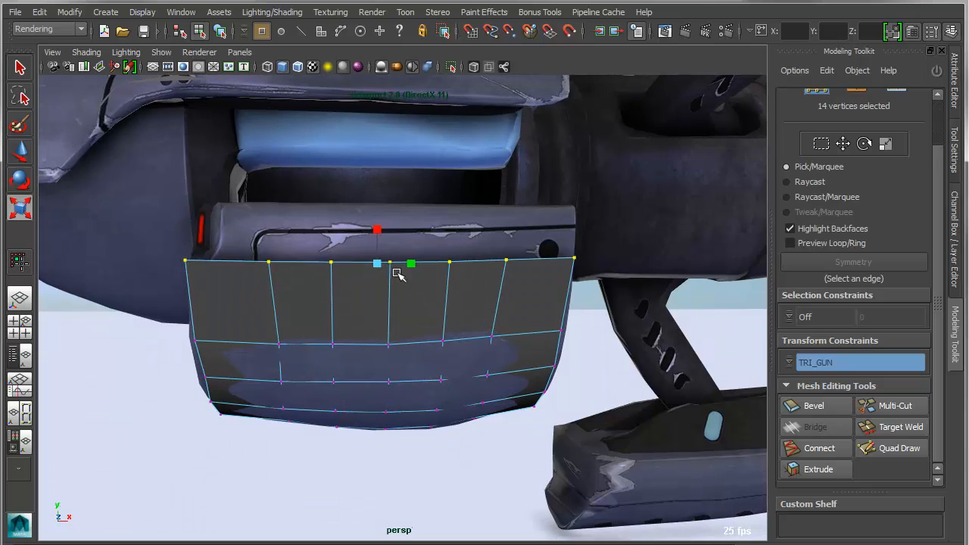
Return to object selection and shrinkwrap the adjusted cylinder mesh onto the gun surface again.
{"action": "left_click_drag", "start_coordinate": [472, 363], "coordinate": [440, 360], "text": "alt"}
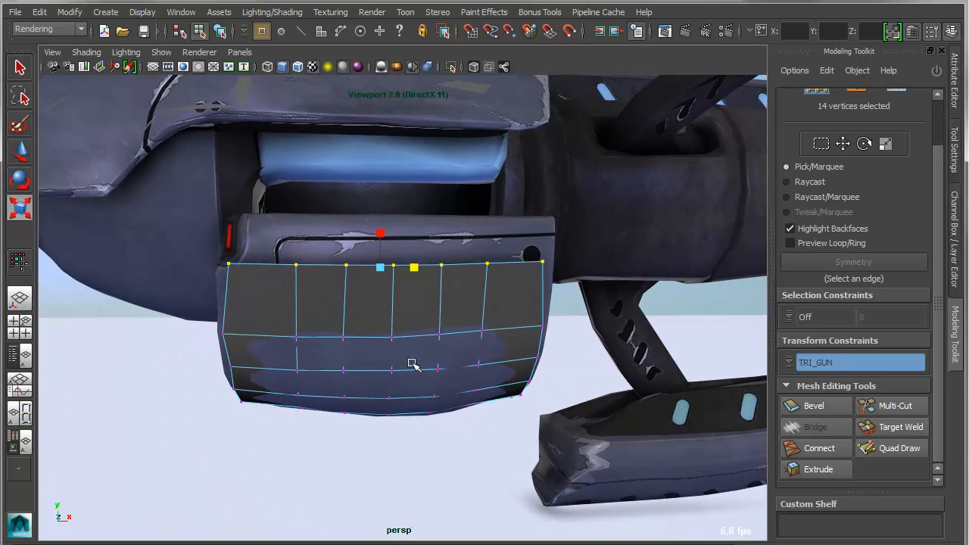
{"action": "key", "text": "F8"}
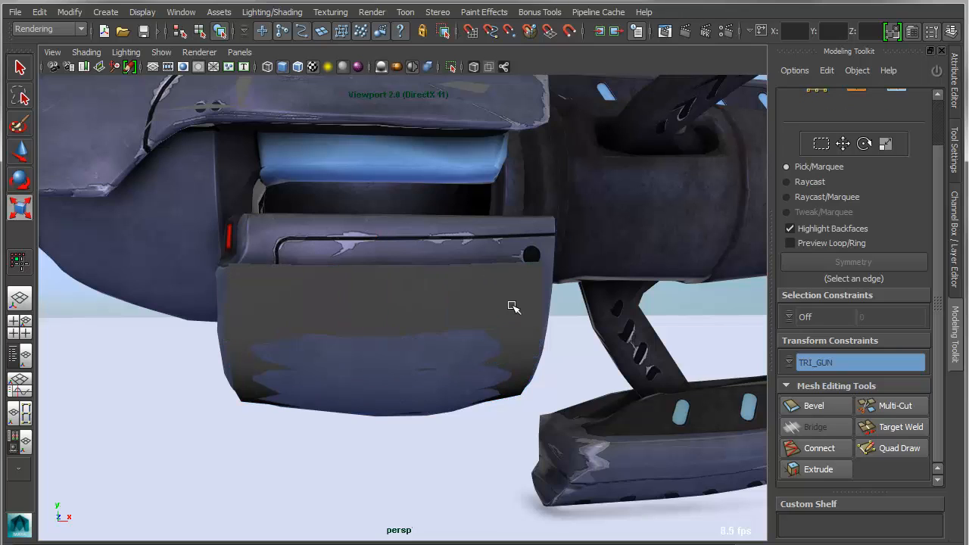
{"action": "left_click", "coordinate": [835, 70]}
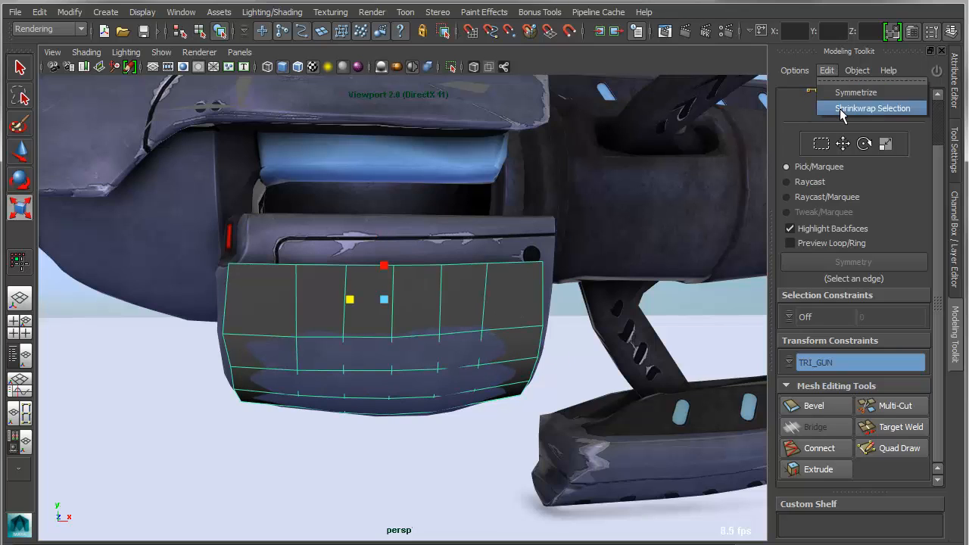
{"action": "left_click", "coordinate": [840, 110]}
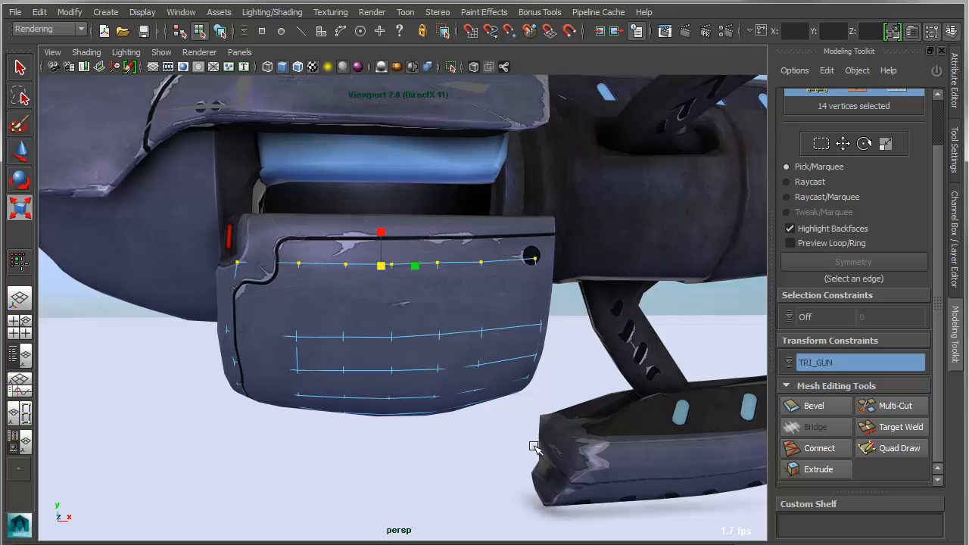
Return to object selection and isolate the wrapped mesh to examine its quads without the gun.
{"action": "mouse_move", "coordinate": [310, 407]}
{"action": "left_mouse_down", "text": "alt"}
{"action": "mouse_move", "coordinate": [480, 402]}
{"action": "mouse_move", "coordinate": [311, 408]}
{"action": "left_mouse_up", "text": "alt"}
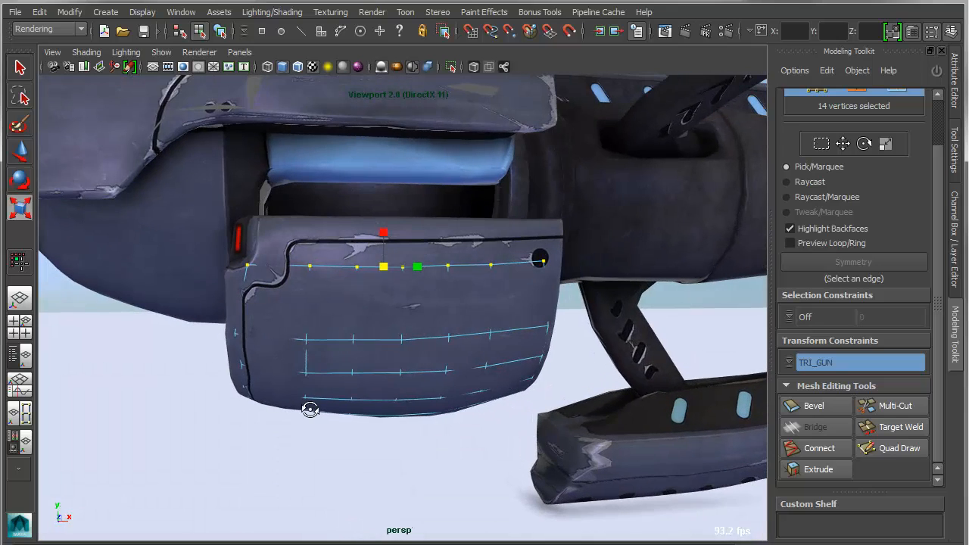
{"action": "key", "text": "F8"}
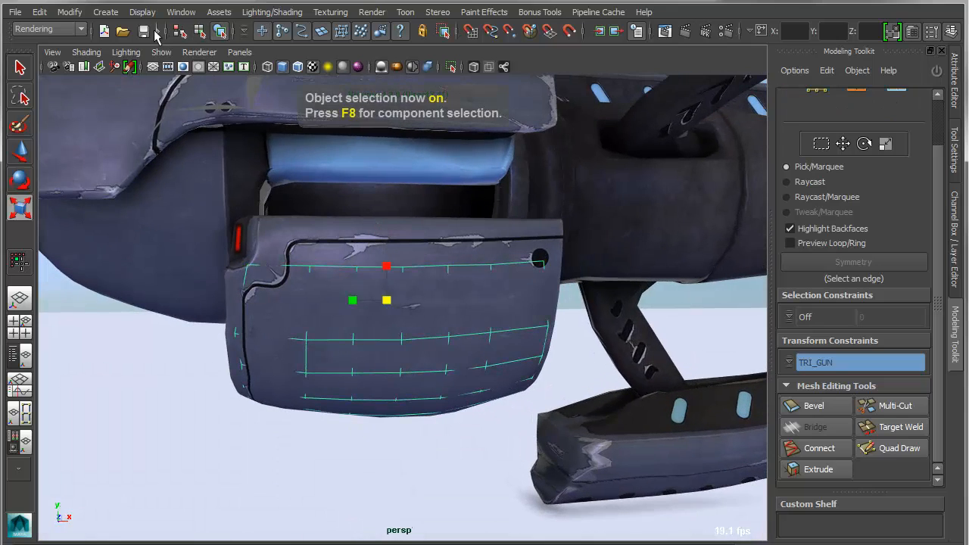
{"action": "left_click", "coordinate": [161, 52]}
{"action": "mouse_move", "coordinate": [205, 72]}
{"action": "left_click", "coordinate": [289, 82]}
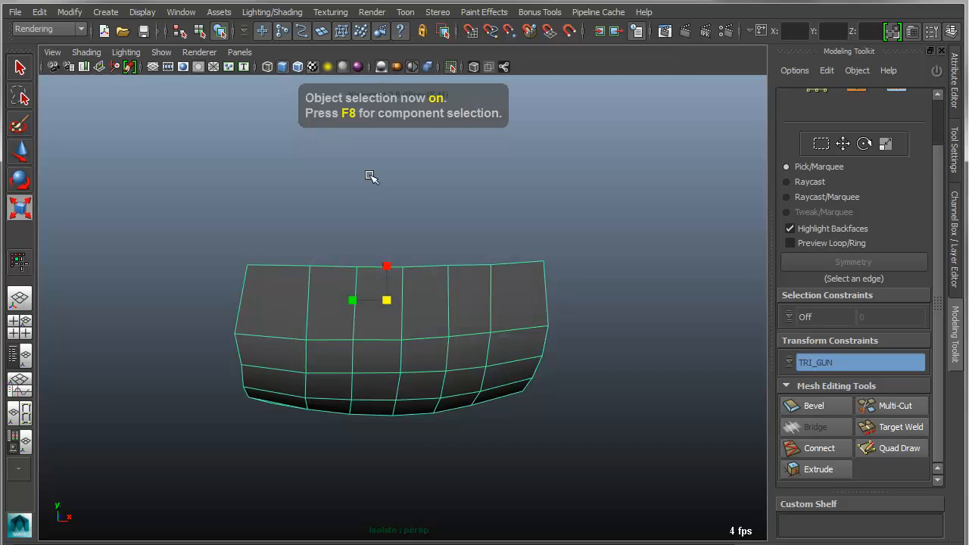
{"action": "left_click_drag", "start_coordinate": [371, 176], "coordinate": [298, 257], "text": "alt"}
Turn off the isolation and examine how the wrapped mesh sits on the gun's lower shell.
{"action": "left_click", "coordinate": [195, 53]}
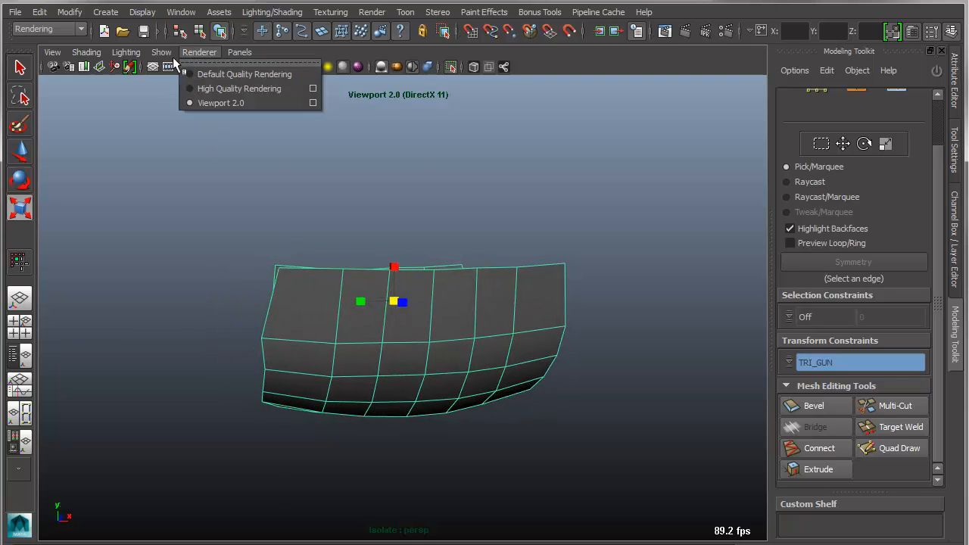
{"action": "mouse_move", "coordinate": [161, 53]}
{"action": "mouse_move", "coordinate": [227, 74]}
{"action": "left_click", "coordinate": [316, 82]}
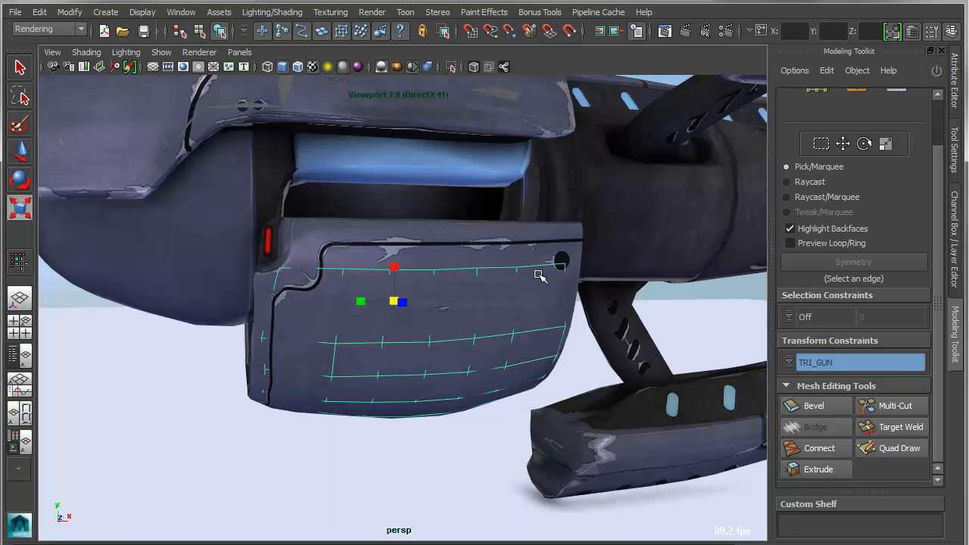
{"action": "left_click_drag", "start_coordinate": [525, 297], "coordinate": [500, 303], "text": "alt"}
{"action": "right_click_drag", "start_coordinate": [548, 325], "coordinate": [402, 312], "text": "alt"}
{"action": "left_click_drag", "start_coordinate": [402, 312], "coordinate": [320, 329], "text": "alt"}
{"action": "left_click_drag", "start_coordinate": [431, 327], "coordinate": [379, 316], "text": "alt"}
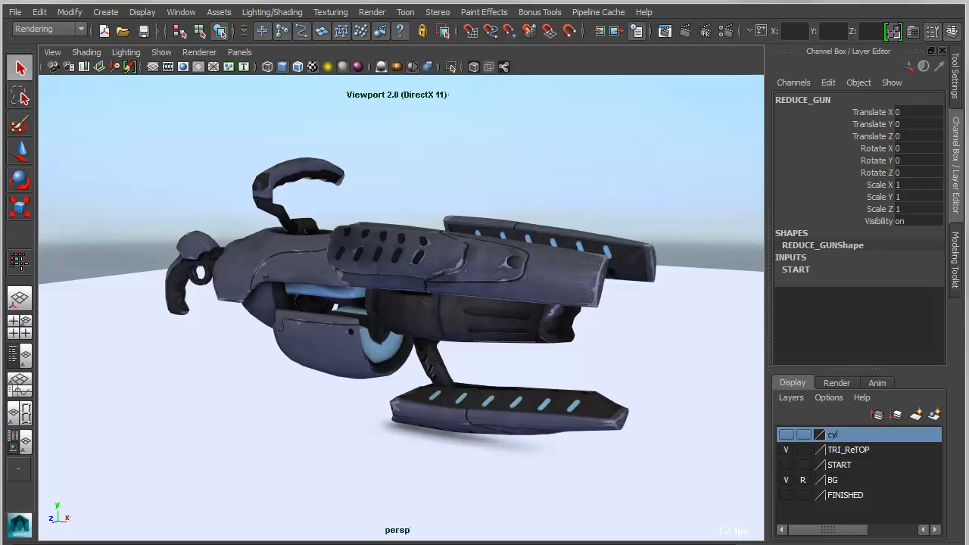
Select the triangulated gun, then hide the TRI_ReTOP layer and show the FINISHED layer.
{"action": "left_click", "coordinate": [435, 290]}
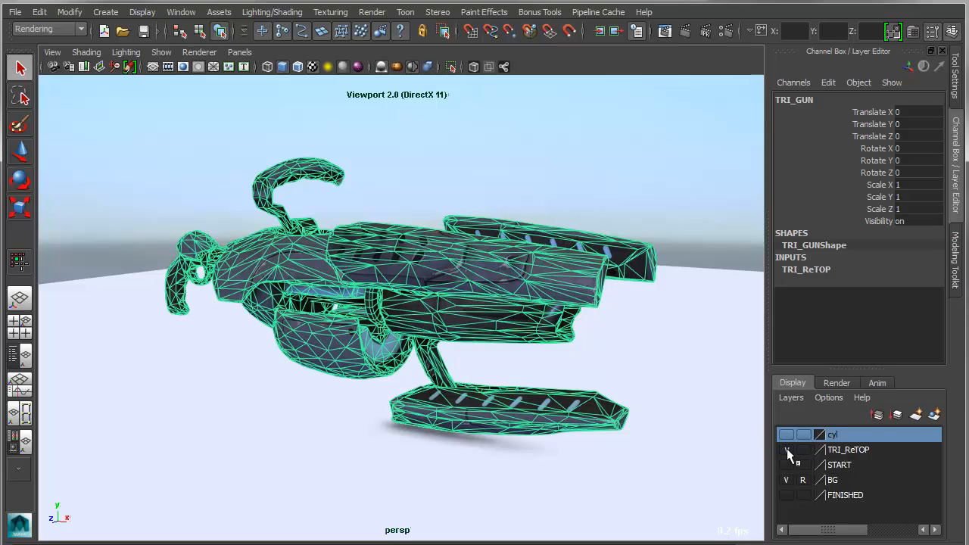
{"action": "left_click", "coordinate": [787, 450]}
{"action": "left_click", "coordinate": [786, 494]}
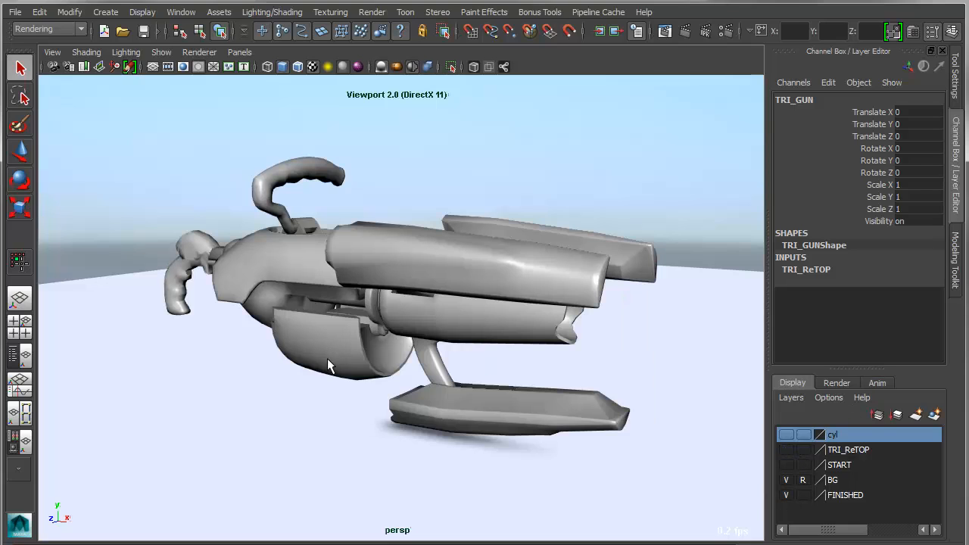
Select the lowerHull object beneath the barrel and isolate it in the view.
{"action": "left_click", "coordinate": [338, 365]}
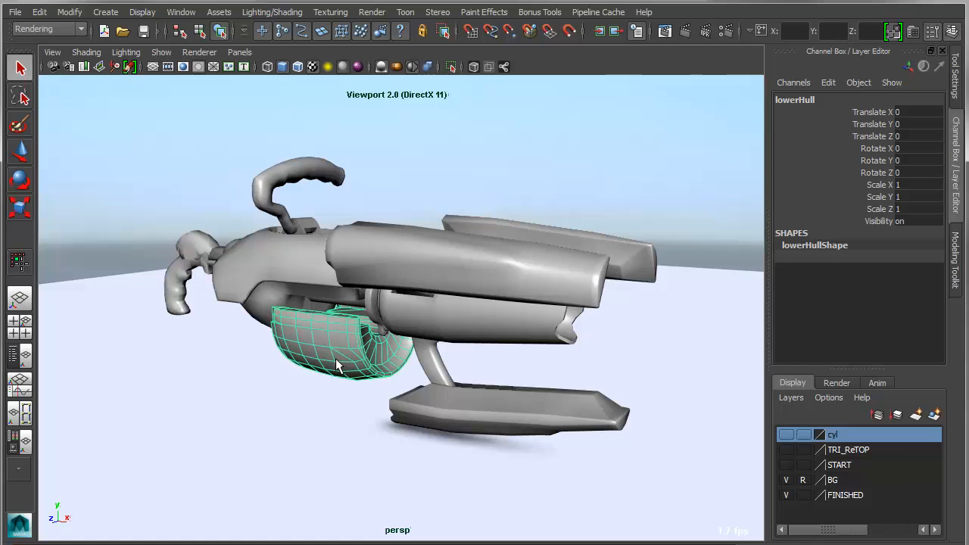
{"action": "left_click", "coordinate": [433, 313]}
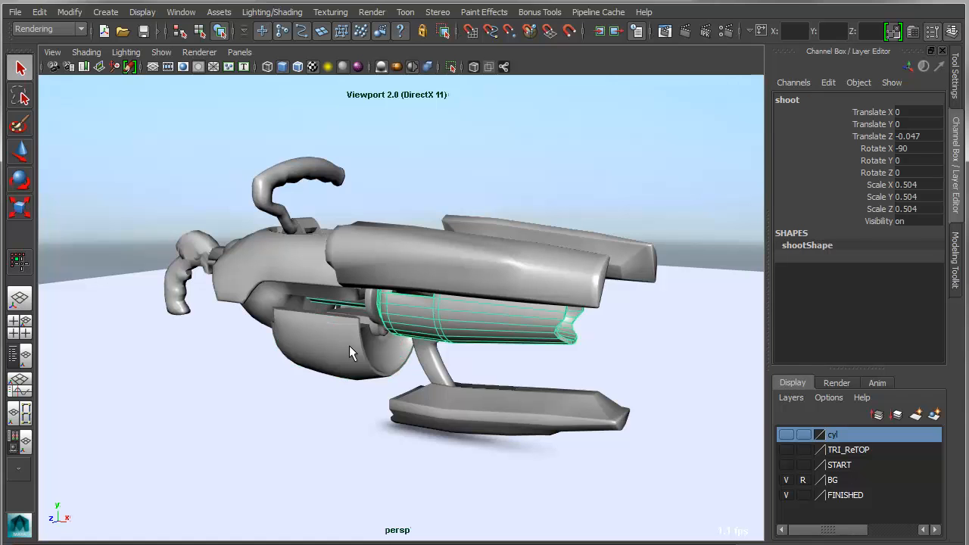
{"action": "left_click", "coordinate": [350, 351]}
{"action": "left_click_drag", "start_coordinate": [417, 442], "coordinate": [451, 443], "text": "alt"}
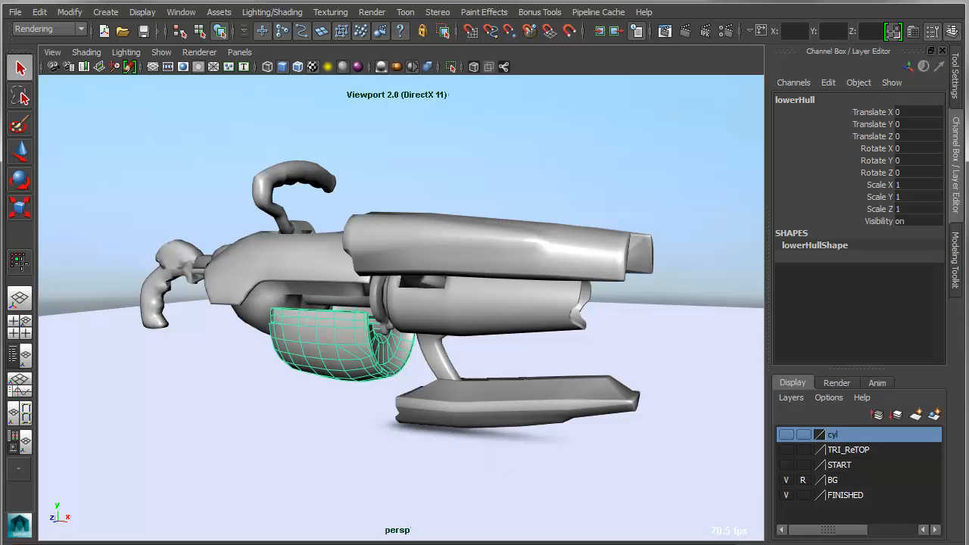
{"action": "left_click", "coordinate": [161, 51]}
{"action": "mouse_move", "coordinate": [189, 73]}
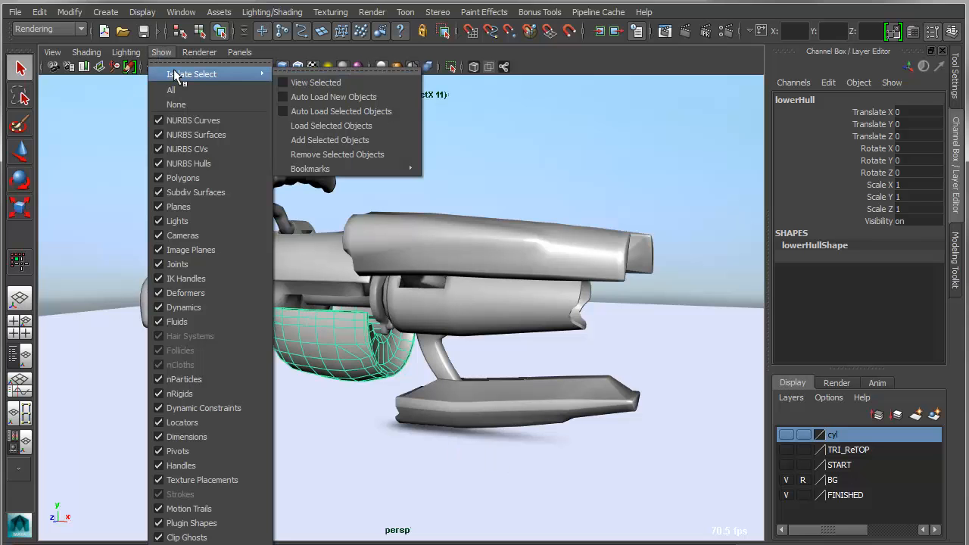
{"action": "left_click", "coordinate": [301, 84]}
{"action": "left_click_drag", "start_coordinate": [406, 344], "coordinate": [451, 359], "text": "alt"}
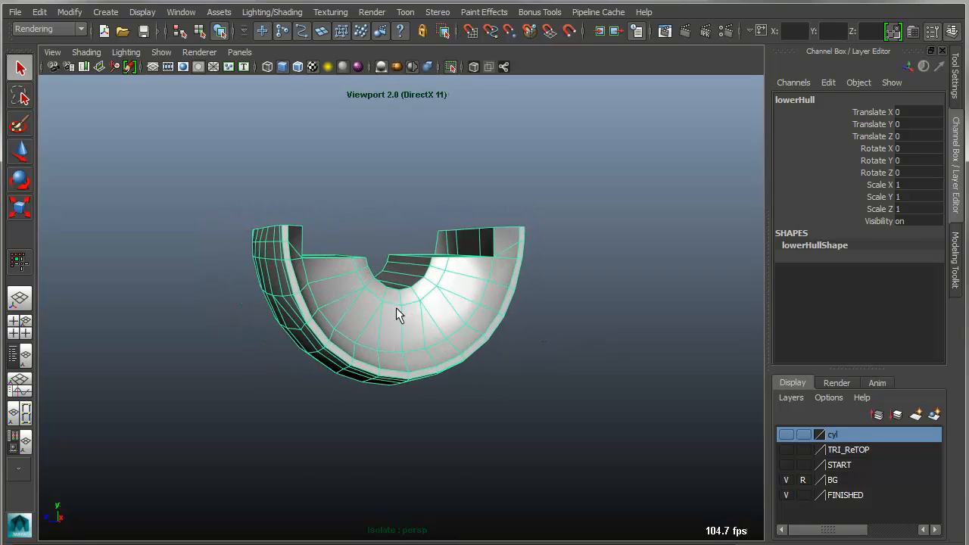
Try to move and rotate the hull's upper corner vertices symmetrically, using soft selection with a falloff radius of 7.76.
{"action": "left_click_drag", "start_coordinate": [399, 314], "coordinate": [356, 314], "text": "alt"}
{"action": "right_click_drag", "start_coordinate": [356, 303], "coordinate": [190, 255]}
{"action": "left_click", "coordinate": [260, 222]}
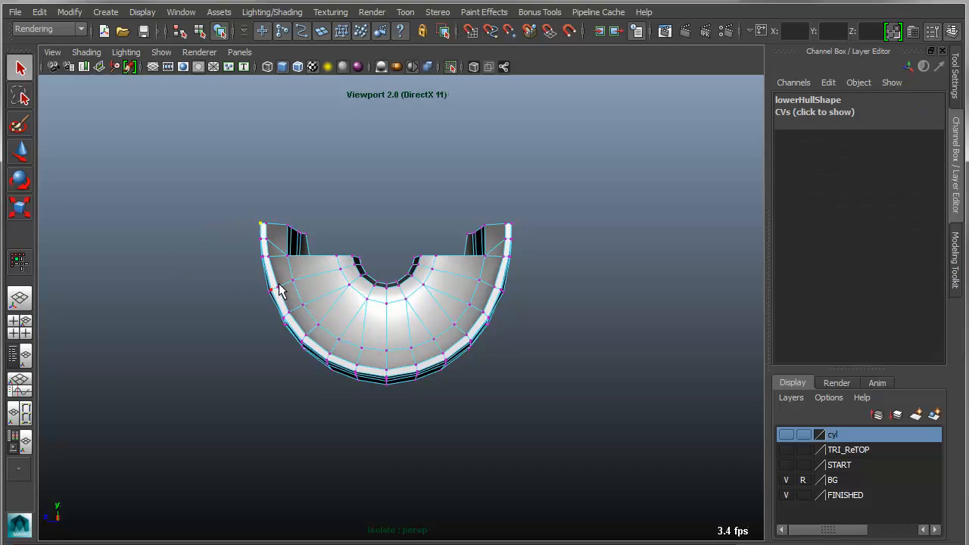
{"action": "key", "text": "q"}
{"action": "left_click_drag", "start_coordinate": [291, 284], "coordinate": [230, 209]}
{"action": "key", "text": "w"}
{"action": "key", "text": "ctrl+z"}
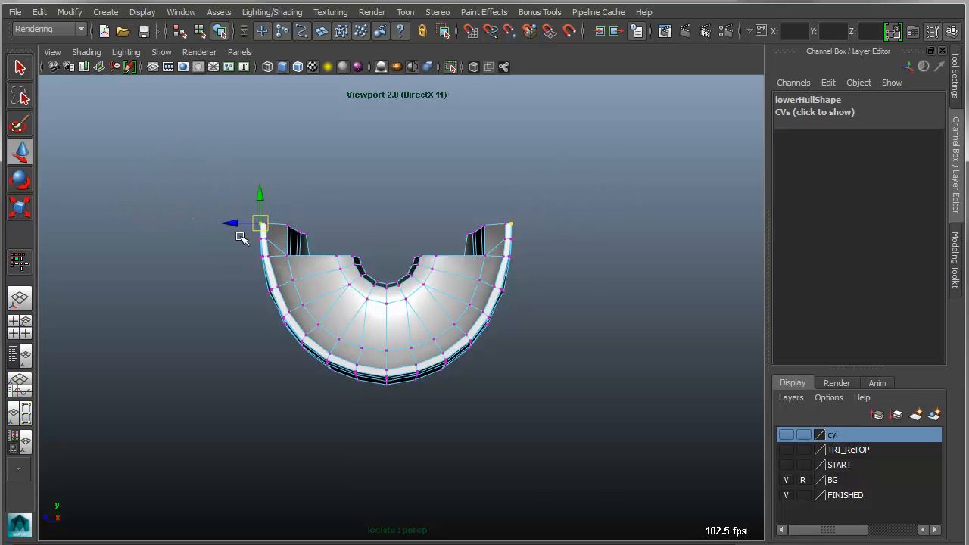
{"action": "key", "text": "b"}
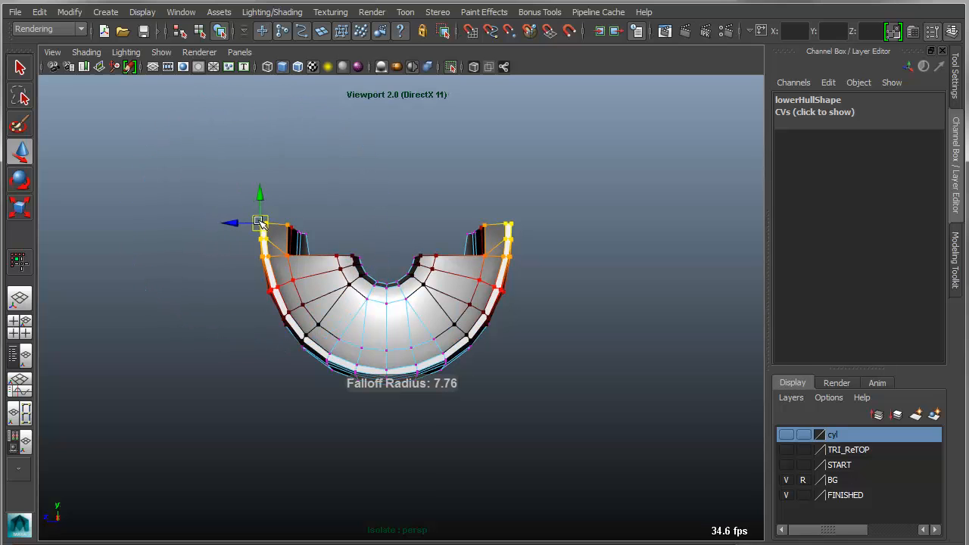
{"action": "left_click_drag", "start_coordinate": [259, 220], "coordinate": [308, 331]}
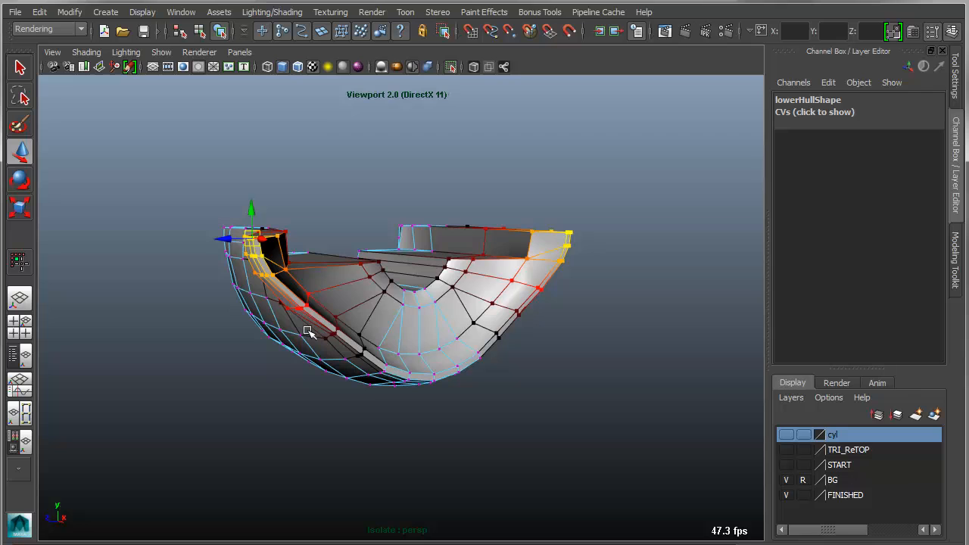
{"action": "key", "text": "e"}
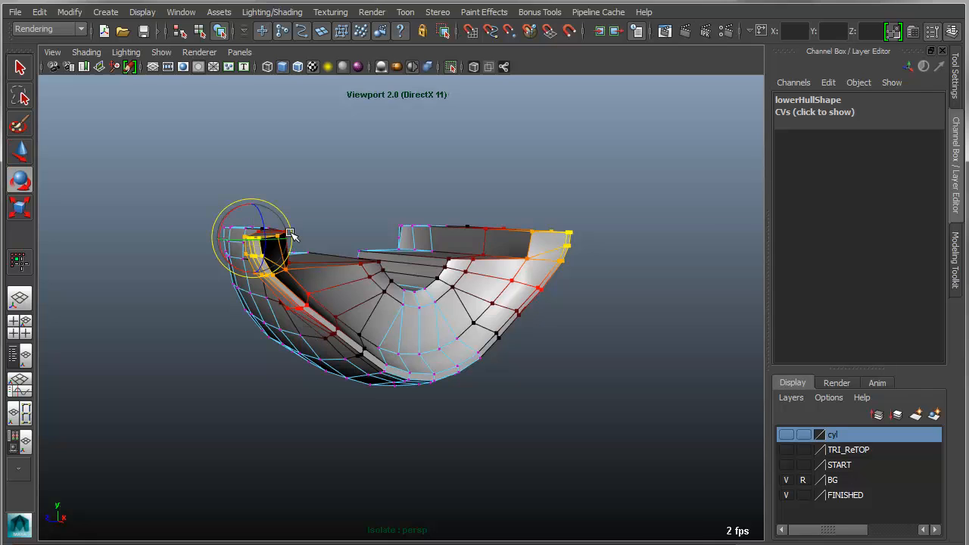
{"action": "left_click_drag", "start_coordinate": [244, 245], "coordinate": [394, 348]}
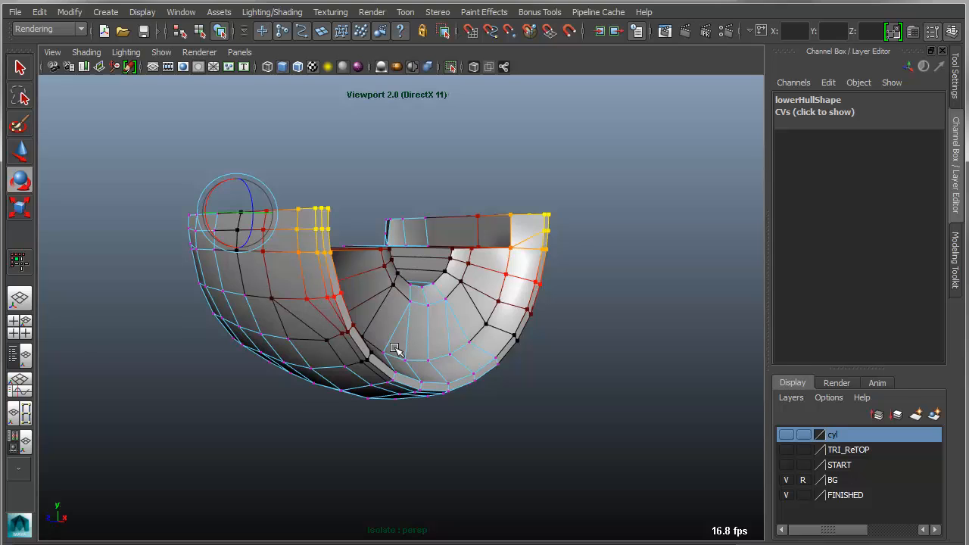
Show the Modeling Toolkit and select the central vertical edge on the hull's end face with soft selection off.
{"action": "left_click", "coordinate": [892, 33]}
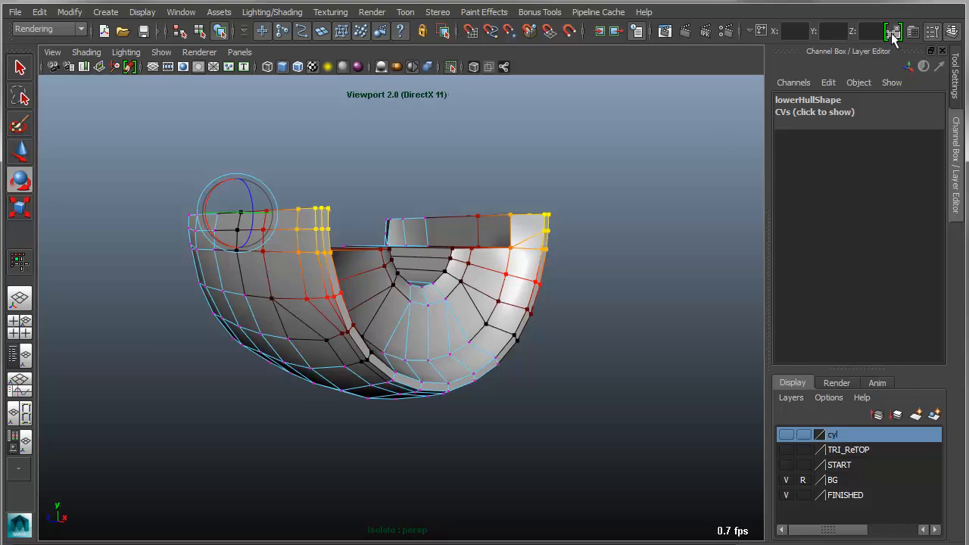
{"action": "left_click", "coordinate": [893, 33]}
{"action": "middle_click_drag", "start_coordinate": [574, 325], "coordinate": [598, 315], "text": "alt"}
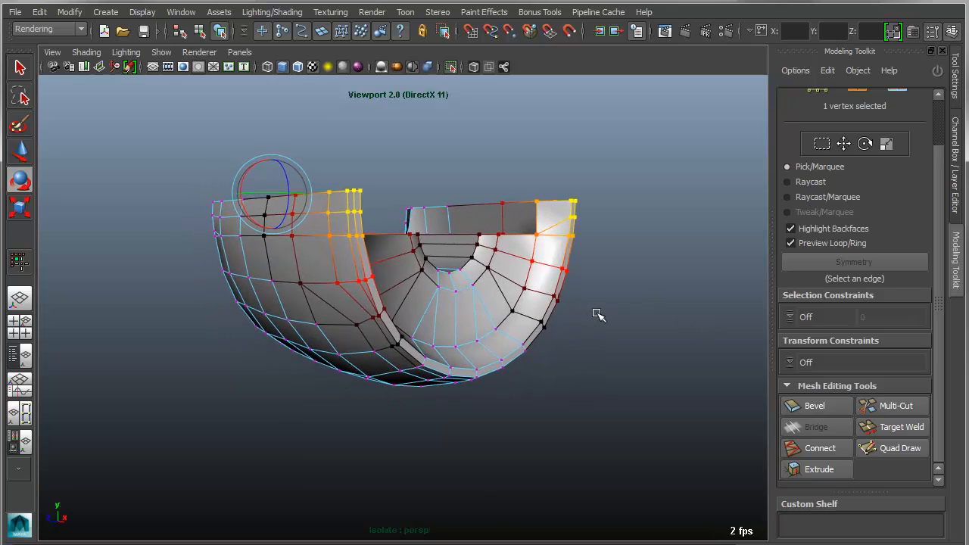
{"action": "left_click", "coordinate": [484, 366]}
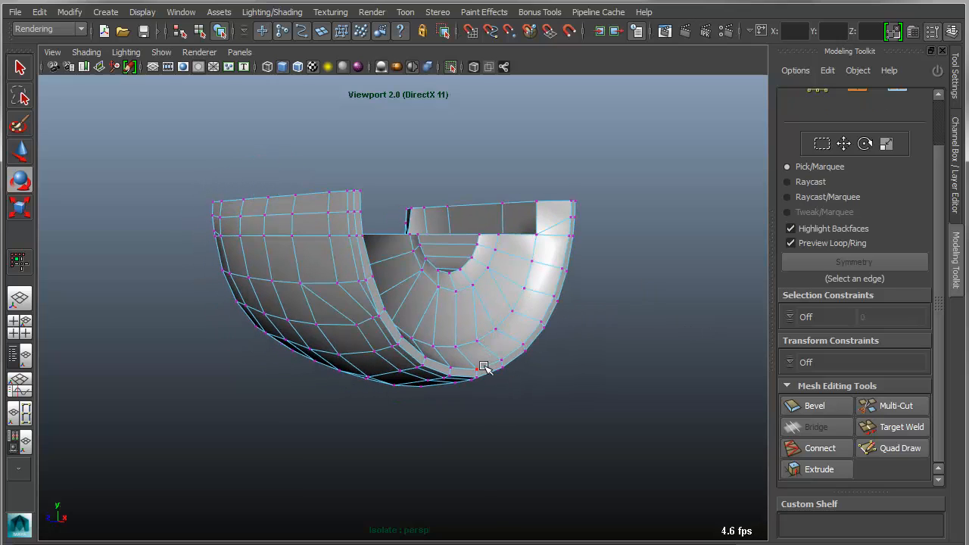
{"action": "right_click_drag", "start_coordinate": [484, 366], "coordinate": [498, 214]}
{"action": "left_click", "coordinate": [459, 331]}
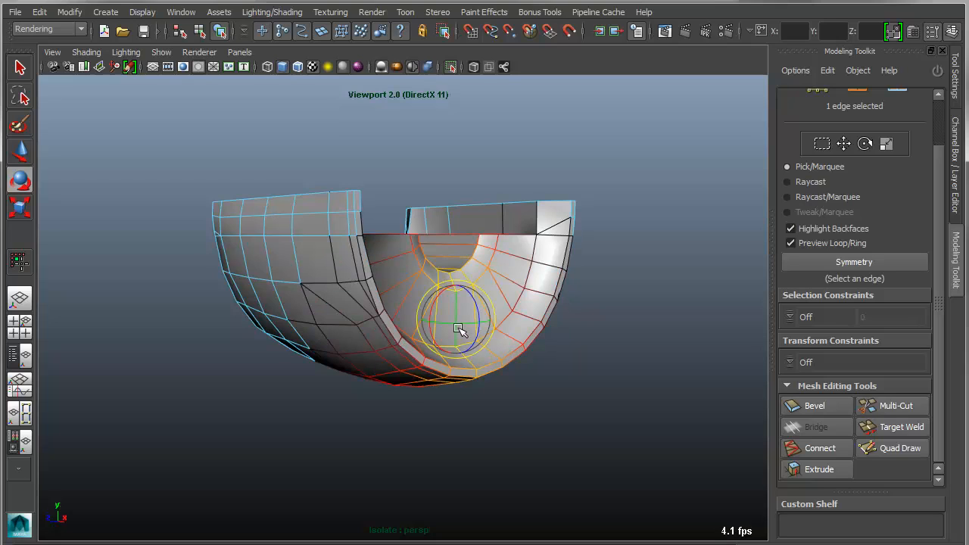
{"action": "key", "text": "b"}
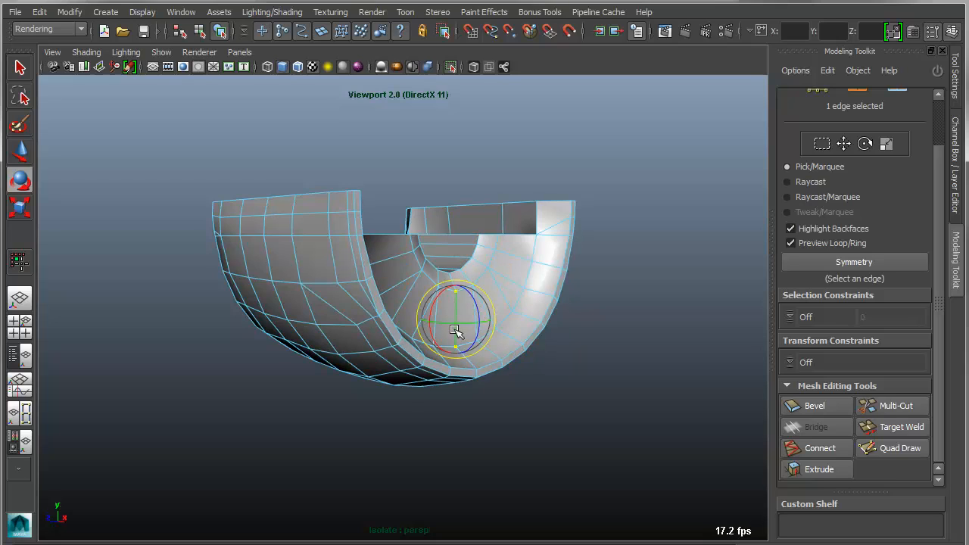
{"action": "key", "text": "e"}
{"action": "left_click_drag", "start_coordinate": [486, 390], "coordinate": [496, 300]}
{"action": "key", "text": "q"}
{"action": "left_click_drag", "start_coordinate": [530, 470], "coordinate": [485, 436], "text": "alt"}
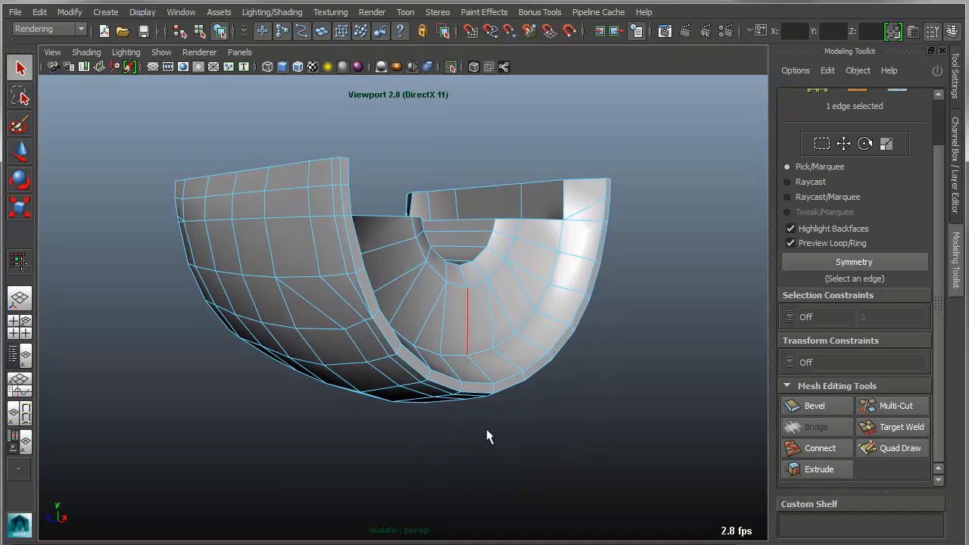
Turn on Symmetry for the hull based on the selected central edge and activate the Modeling Toolkit.
{"action": "left_click", "coordinate": [863, 261]}
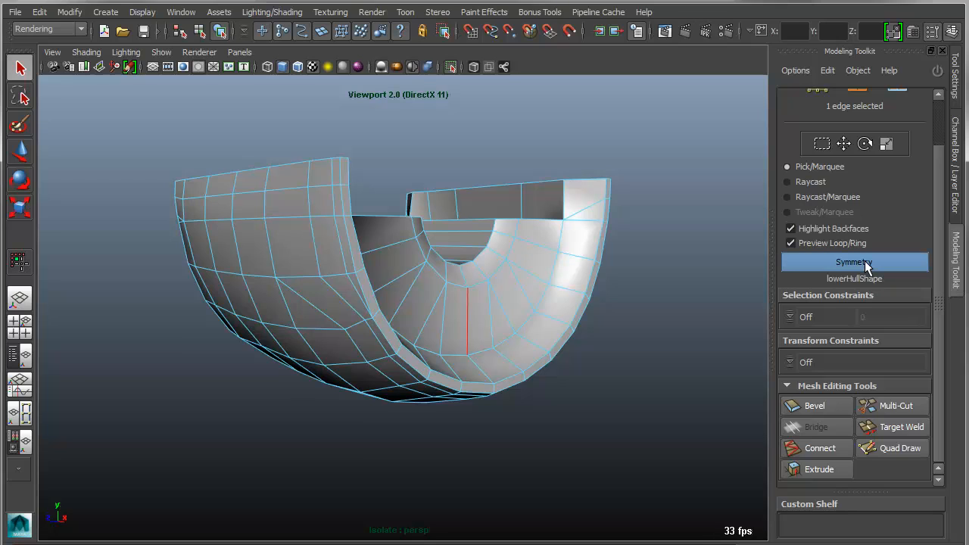
{"action": "scroll", "coordinate": [893, 205], "scroll_direction": "up", "scroll_amount": 3}
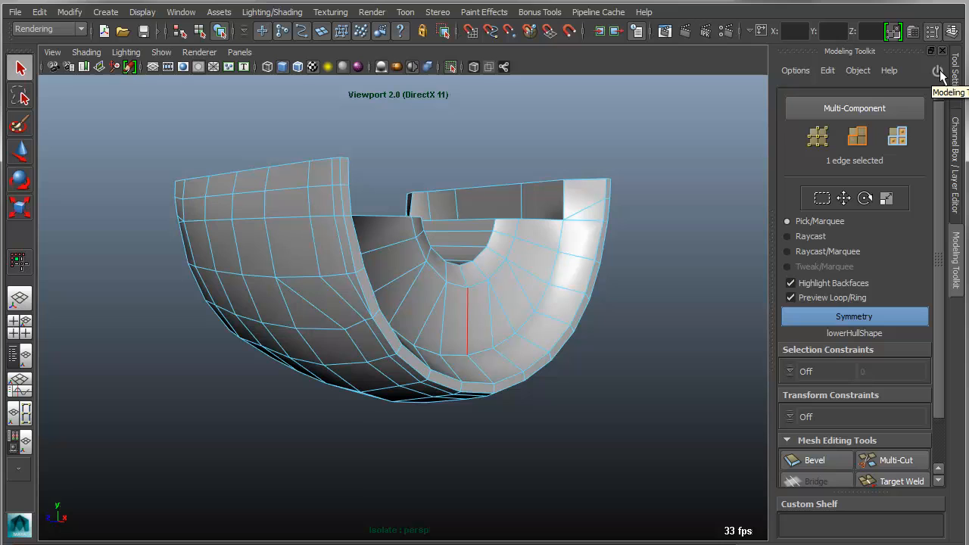
{"action": "left_click", "coordinate": [938, 72]}
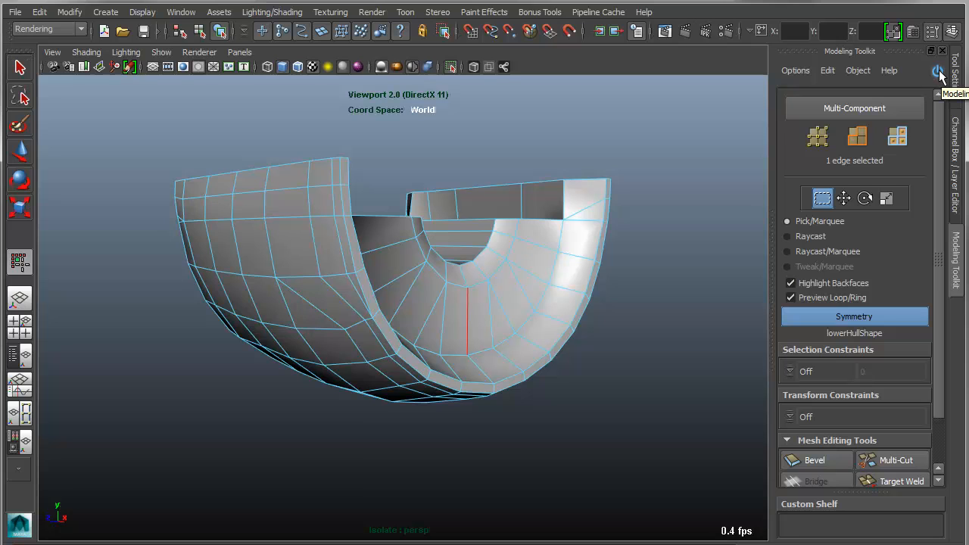
{"action": "left_click_drag", "start_coordinate": [476, 271], "coordinate": [458, 276], "text": "alt"}
Switch to face selection and select the row of four faces along the hull's outer side, mirrored on the opposite side.
{"action": "right_click_drag", "start_coordinate": [399, 305], "coordinate": [389, 335]}
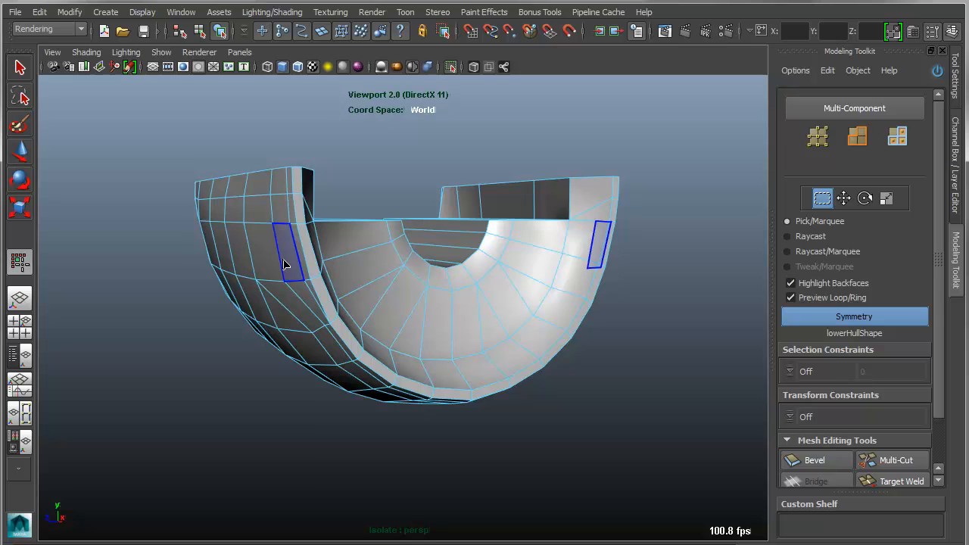
{"action": "left_click_drag", "start_coordinate": [281, 268], "coordinate": [299, 274], "text": "alt"}
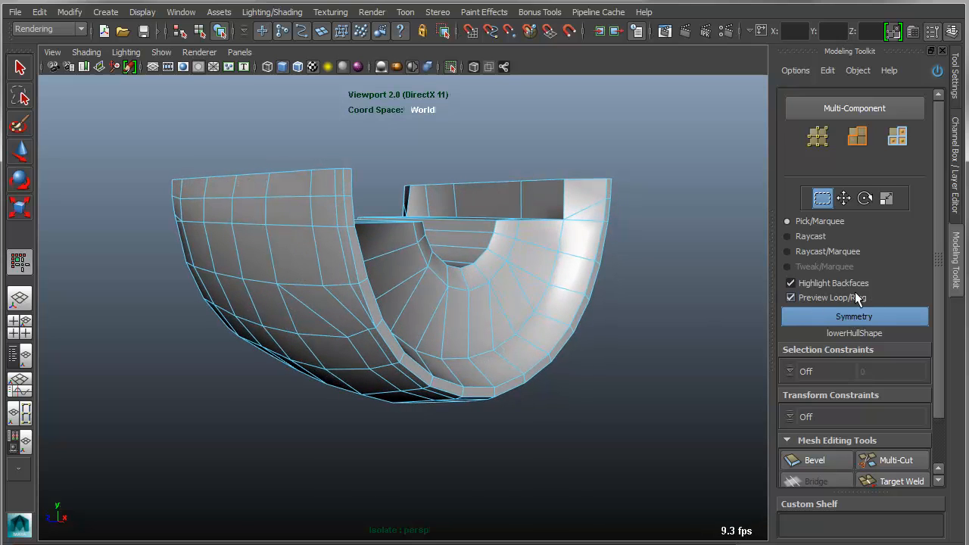
{"action": "left_click", "coordinate": [280, 263]}
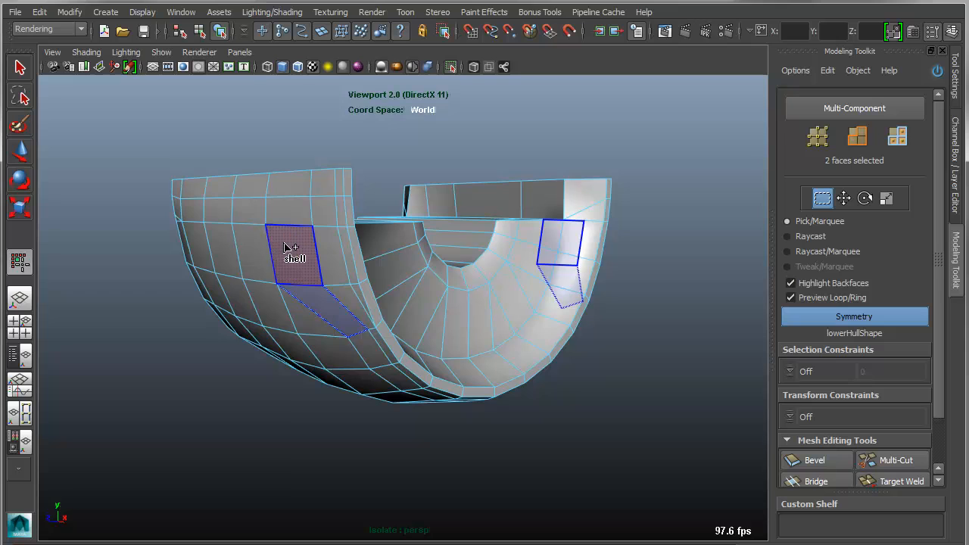
{"action": "double_click", "coordinate": [205, 243], "text": "shift"}
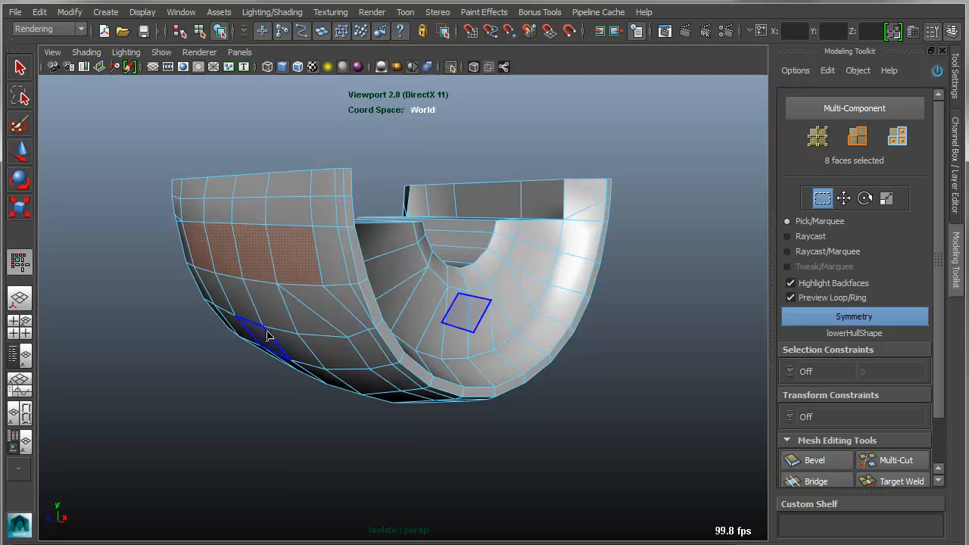
Extrude the selected side faces and pull them outward from the hull on both sides.
{"action": "left_click_drag", "start_coordinate": [266, 329], "coordinate": [301, 338], "text": "alt"}
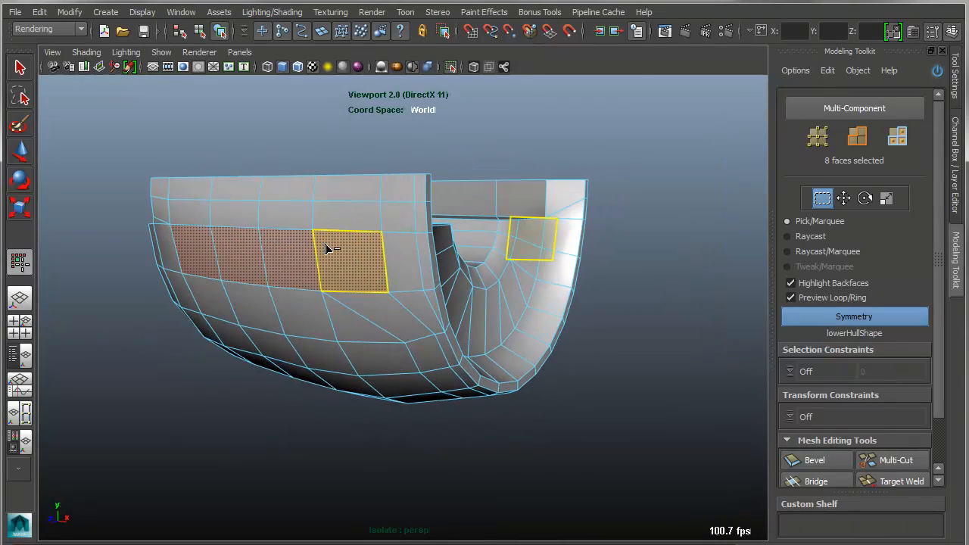
{"action": "right_click_drag", "start_coordinate": [325, 243], "coordinate": [325, 286], "text": "shift"}
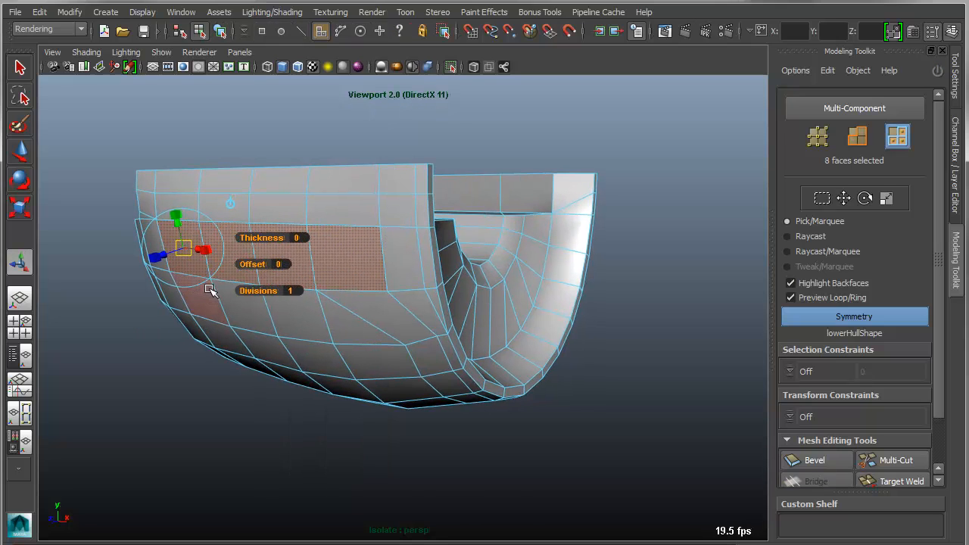
{"action": "key", "text": "equal"}
{"action": "key", "text": "equal"}
{"action": "left_click_drag", "start_coordinate": [162, 258], "coordinate": [134, 265]}
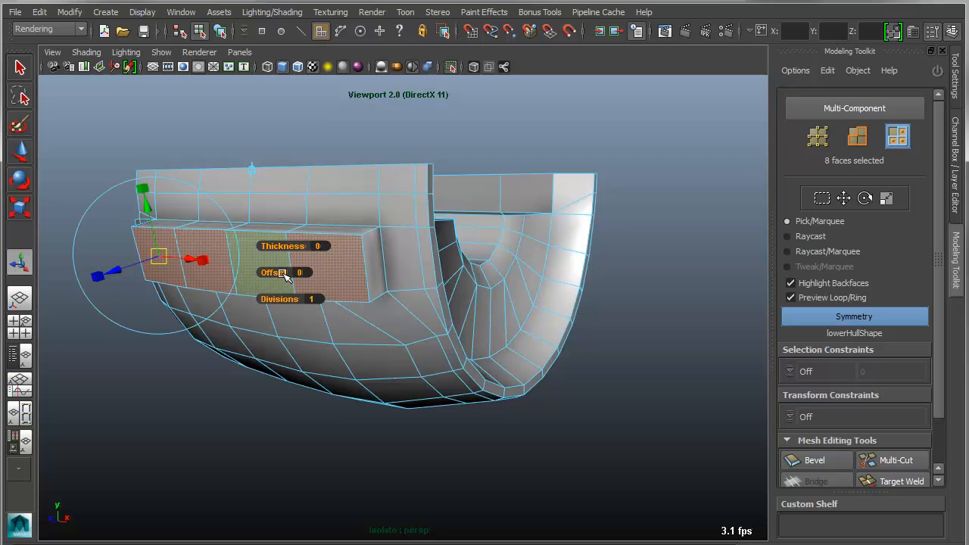
Inset the selected side faces with an extrusion offset and push them into the hull with a thickness of -0.8.
{"action": "left_click_drag", "start_coordinate": [286, 276], "coordinate": [325, 274]}
{"action": "mouse_move", "coordinate": [282, 247]}
{"action": "left_mouse_down"}
{"action": "mouse_move", "coordinate": [274, 247]}
{"action": "mouse_move", "coordinate": [299, 249]}
{"action": "left_mouse_up"}
{"action": "left_click_drag", "start_coordinate": [460, 323], "coordinate": [283, 319], "text": "alt"}
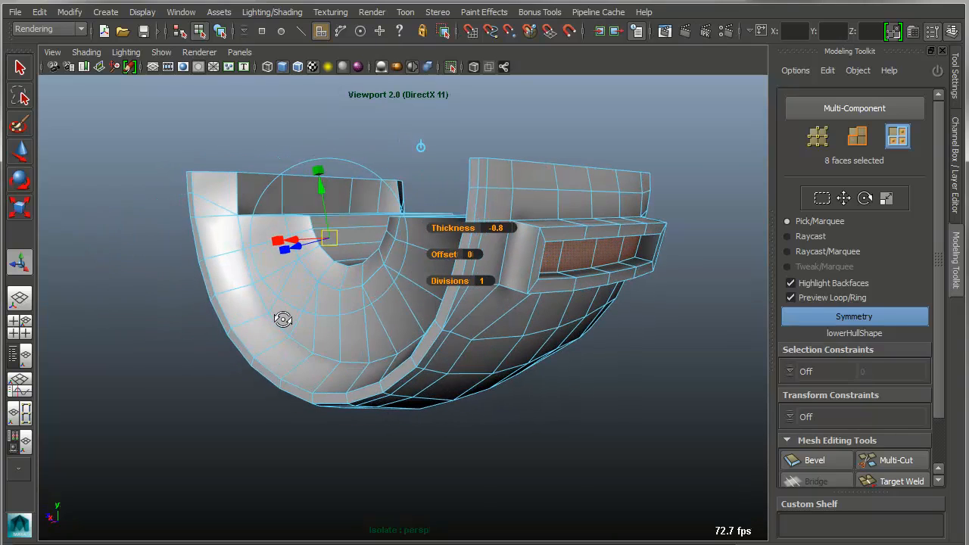
{"action": "key", "text": "q"}
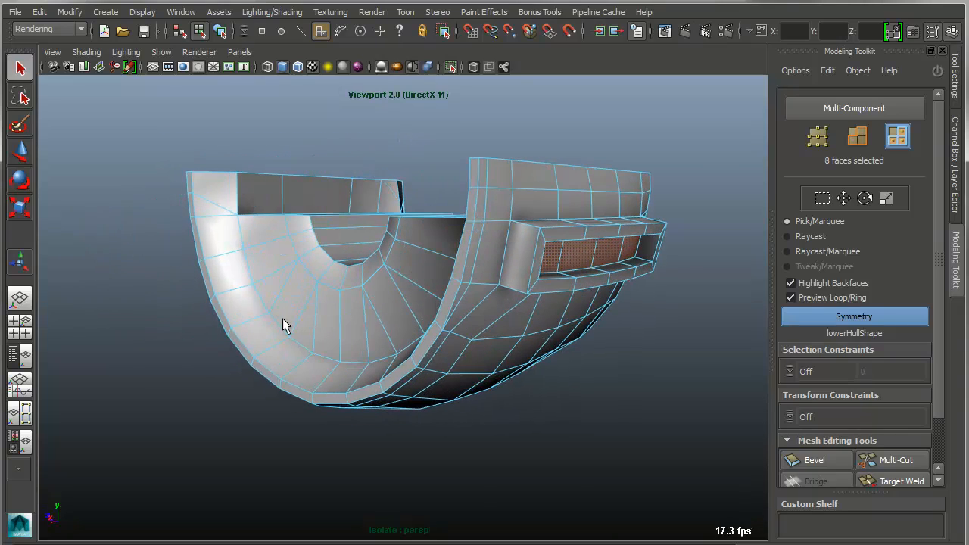
{"action": "left_click_drag", "start_coordinate": [249, 346], "coordinate": [402, 341], "text": "alt"}
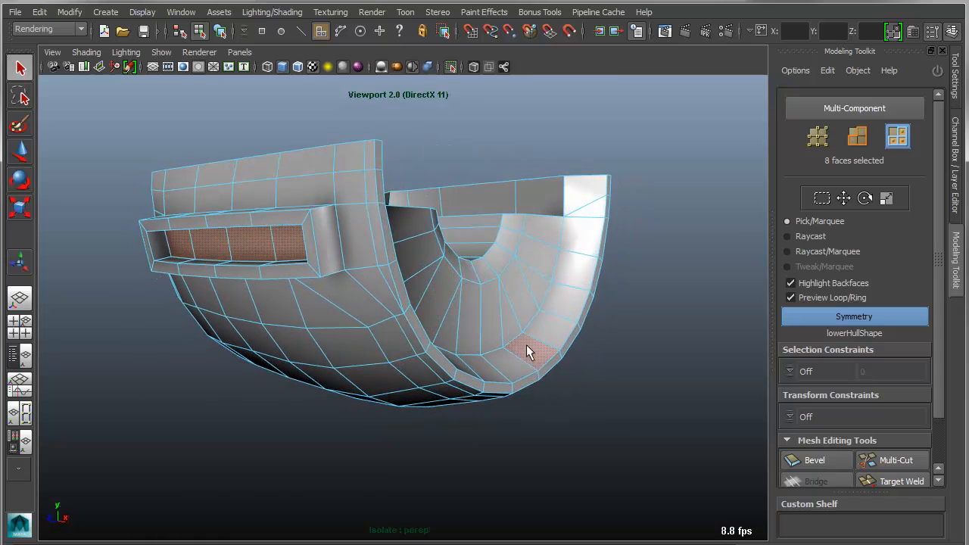
Turn off Symmetry, switch to vertex selection and select the vertices along the hull's upper left rim as seen from the end.
{"action": "left_click_drag", "start_coordinate": [525, 330], "coordinate": [439, 337], "text": "alt"}
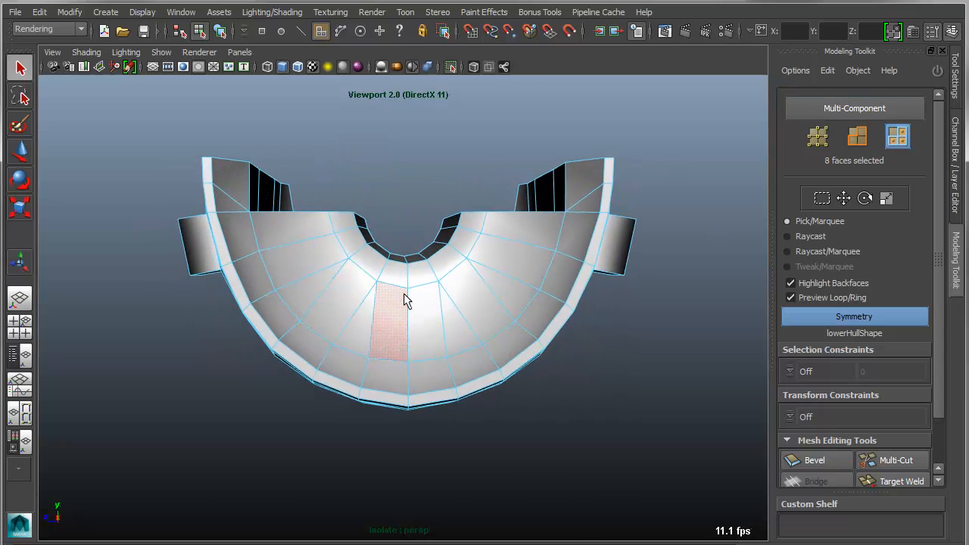
{"action": "left_click", "coordinate": [886, 316]}
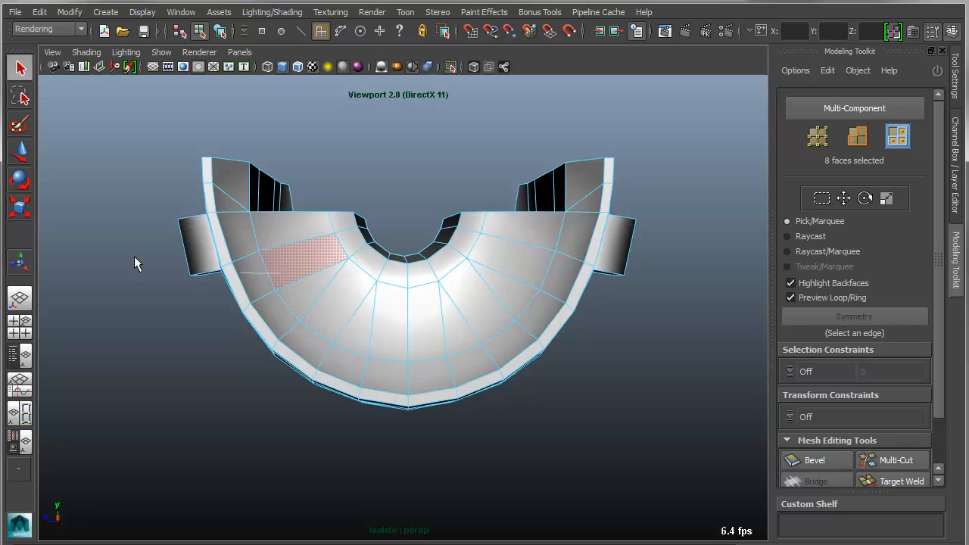
{"action": "key", "text": "F9"}
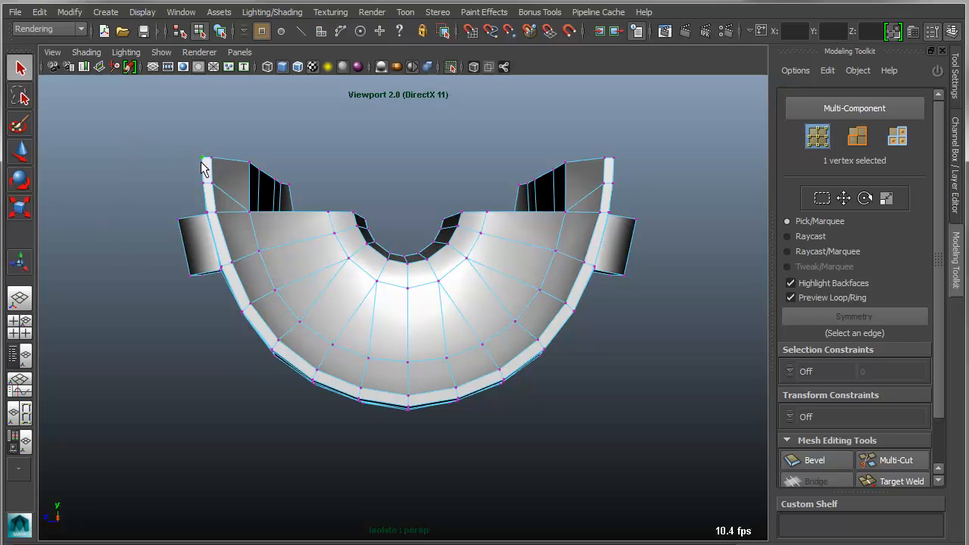
{"action": "left_click_drag", "start_coordinate": [202, 168], "coordinate": [205, 212], "text": "alt"}
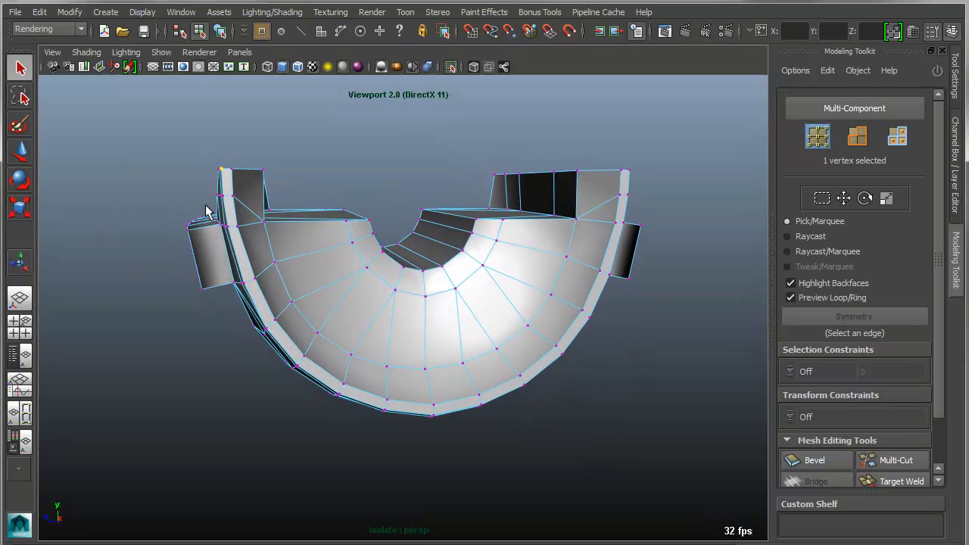
{"action": "left_click_drag", "start_coordinate": [156, 136], "coordinate": [303, 198]}
{"action": "mouse_move", "coordinate": [303, 198]}
{"action": "left_mouse_down", "text": "alt"}
{"action": "mouse_move", "coordinate": [292, 216]}
{"action": "mouse_move", "coordinate": [292, 203]}
{"action": "left_mouse_up", "text": "alt"}
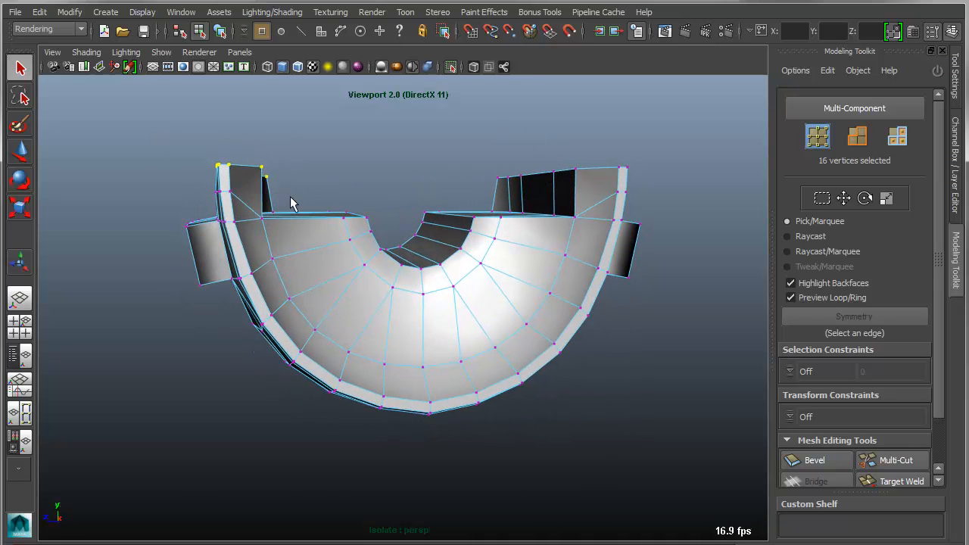
Enable soft selection and move the selected rim vertices outward along the sideways axis to deform one half of the hull.
{"action": "key", "text": "b"}
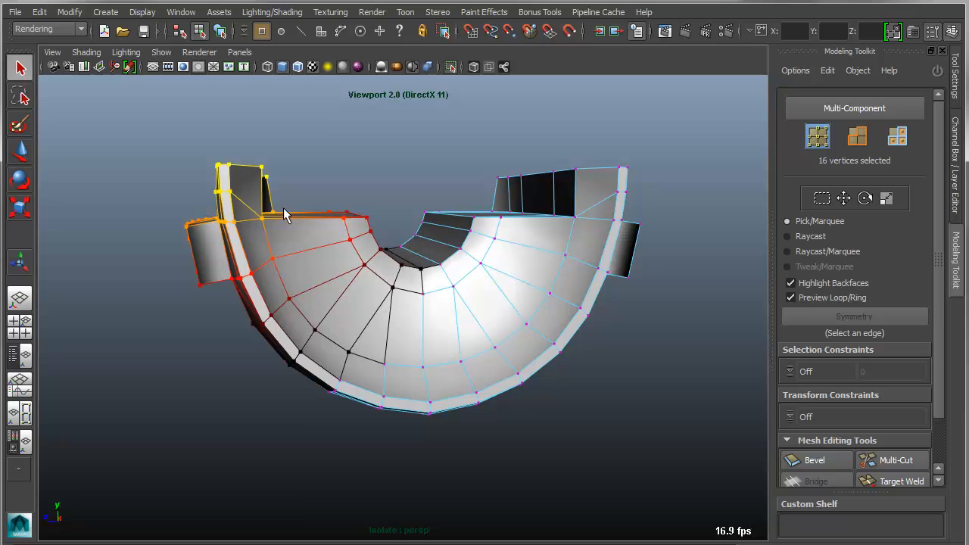
{"action": "key", "text": "w"}
{"action": "left_click_drag", "start_coordinate": [209, 173], "coordinate": [168, 172]}
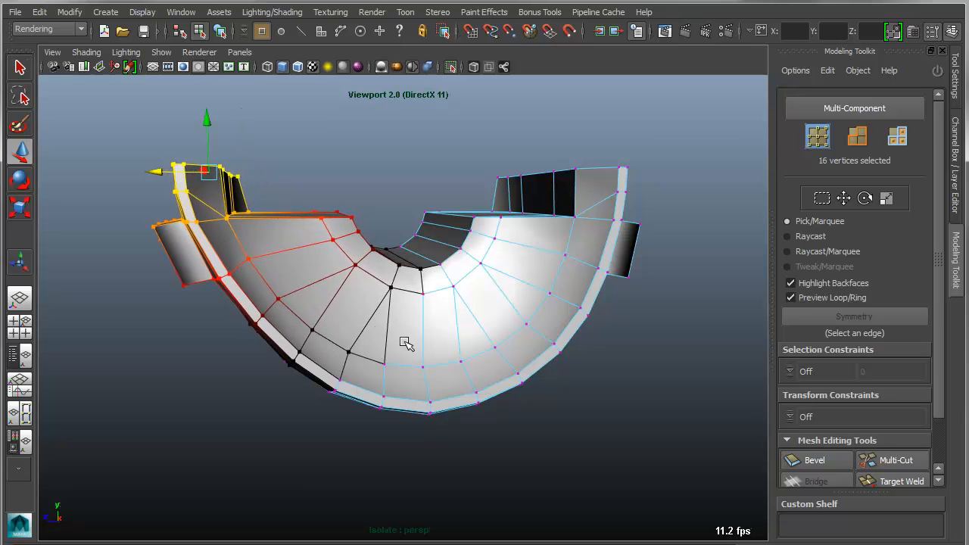
{"action": "middle_click_drag", "start_coordinate": [415, 340], "coordinate": [403, 340], "text": "alt"}
{"action": "right_click_drag", "start_coordinate": [404, 340], "coordinate": [286, 314], "text": "alt"}
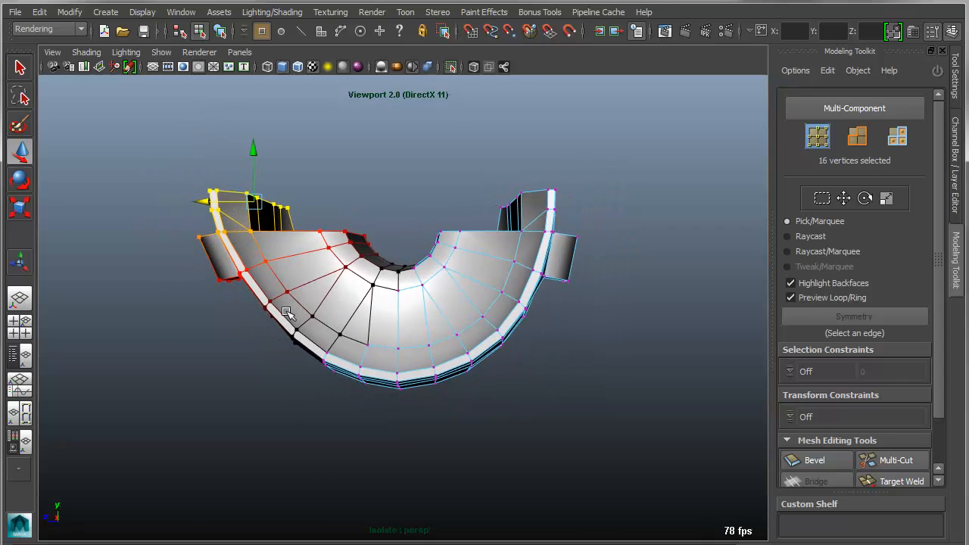
{"action": "right_click_drag", "start_coordinate": [313, 398], "coordinate": [372, 416], "text": "alt"}
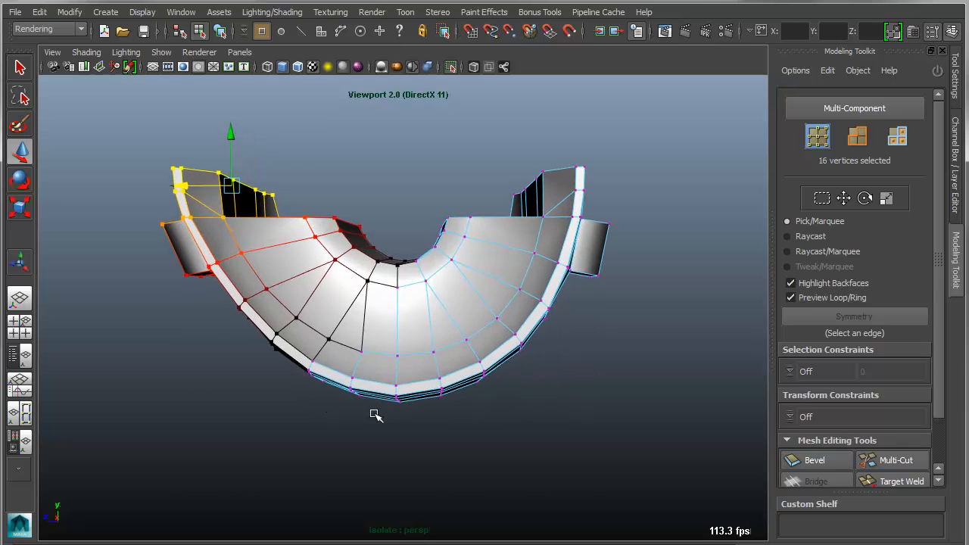
Select the central vertical edge on the hull's end face and turn Symmetry on again from it.
{"action": "right_click_drag", "start_coordinate": [445, 412], "coordinate": [446, 292]}
{"action": "right_click_drag", "start_coordinate": [395, 327], "coordinate": [397, 294]}
{"action": "left_click", "coordinate": [397, 311]}
{"action": "left_click_drag", "start_coordinate": [401, 379], "coordinate": [447, 314], "text": "alt"}
{"action": "left_click", "coordinate": [814, 316]}
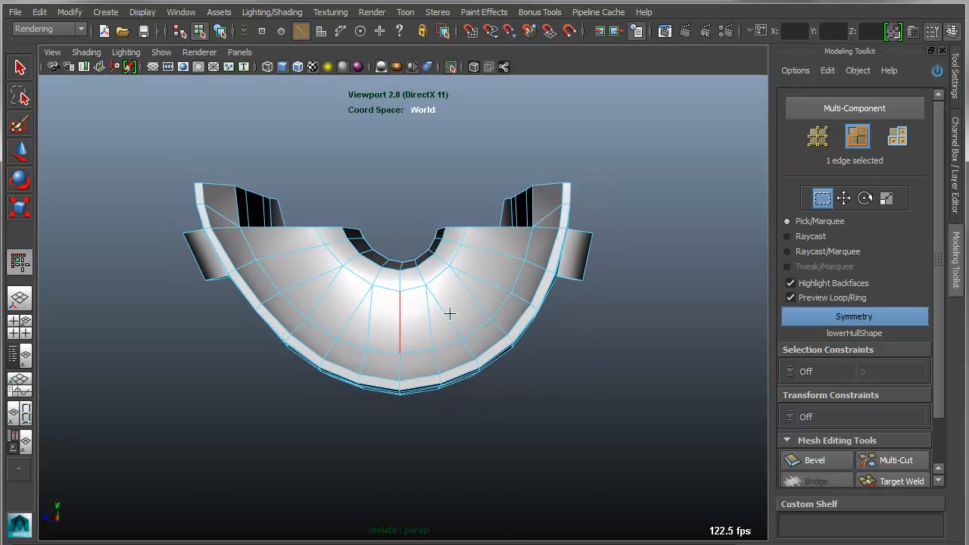
Switch to face selection and select the row of four faces along the hull's upper outer side, mirrored on the opposite side.
{"action": "key", "text": "F11"}
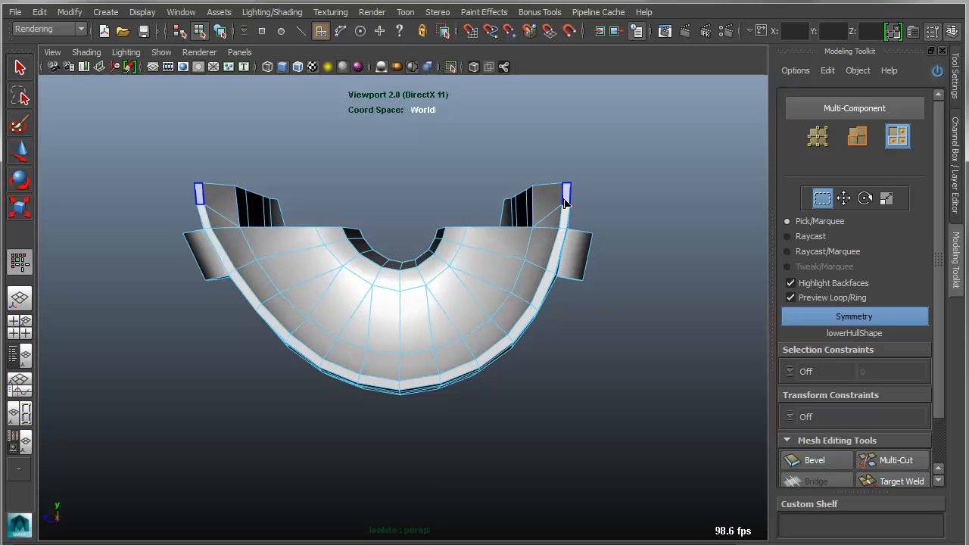
{"action": "left_click_drag", "start_coordinate": [564, 200], "coordinate": [469, 290], "text": "alt"}
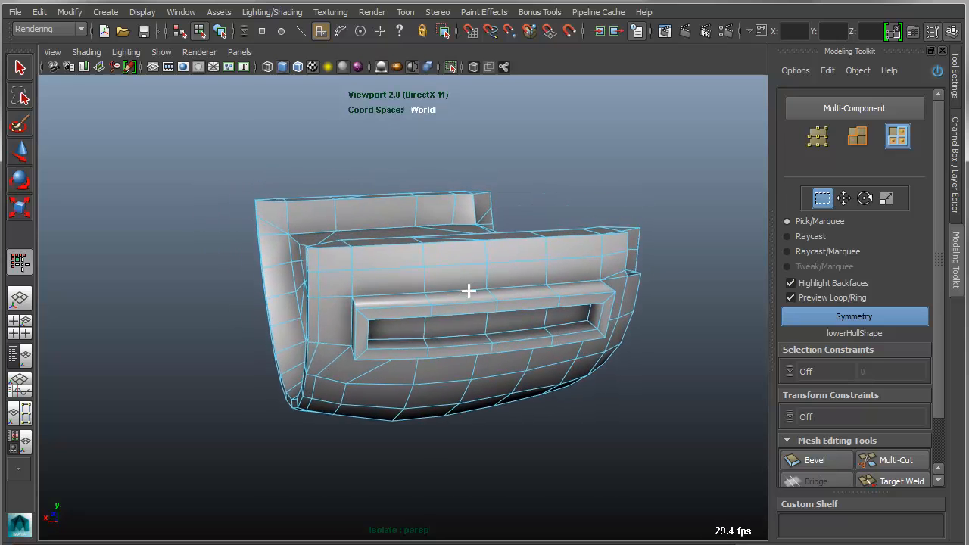
{"action": "right_click_drag", "start_coordinate": [469, 290], "coordinate": [481, 293], "text": "alt"}
{"action": "left_click", "coordinate": [405, 257]}
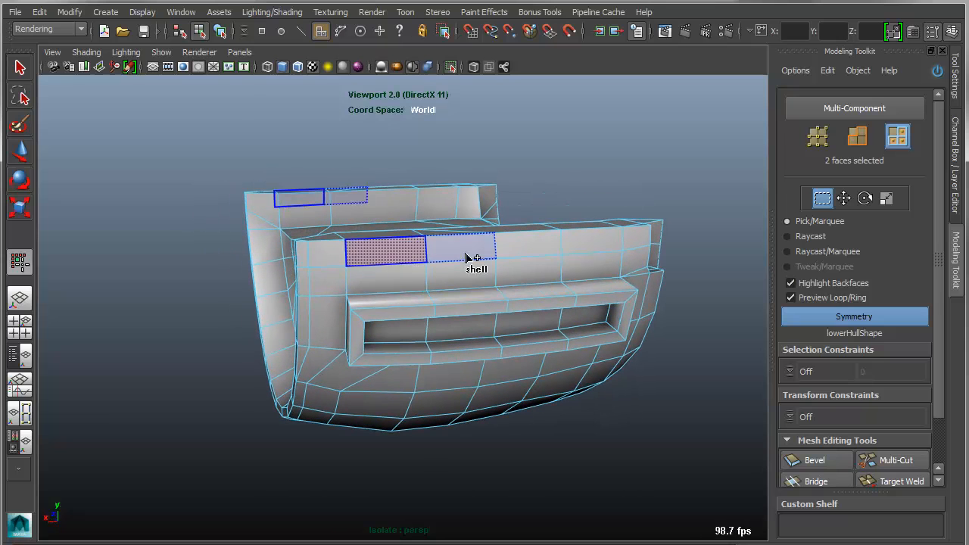
{"action": "double_click", "coordinate": [582, 247], "text": "shift"}
{"action": "left_click_drag", "start_coordinate": [507, 301], "coordinate": [492, 324], "text": "alt"}
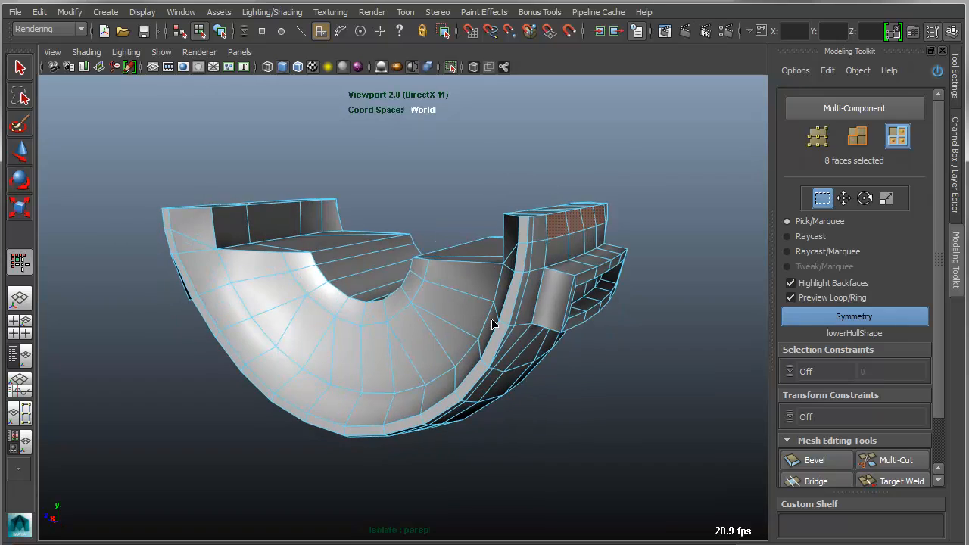
Extrude the upper side faces outward on both sides with soft selection off, and inset them with an offset of 0.27.
{"action": "right_click", "coordinate": [561, 251], "text": "shift"}
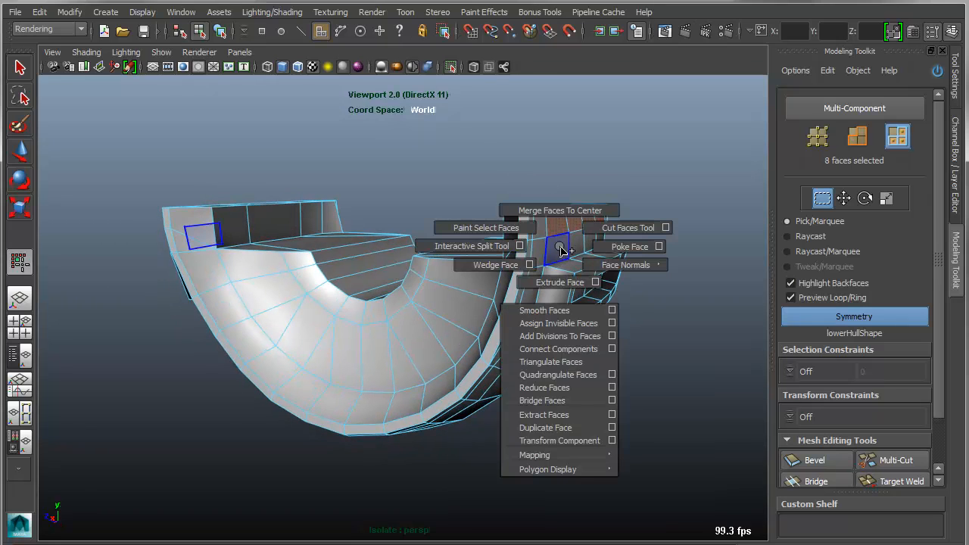
{"action": "right_click_drag", "start_coordinate": [562, 251], "coordinate": [559, 281], "text": "shift"}
{"action": "left_click_drag", "start_coordinate": [226, 216], "coordinate": [131, 229], "text": "alt"}
{"action": "key", "text": "b"}
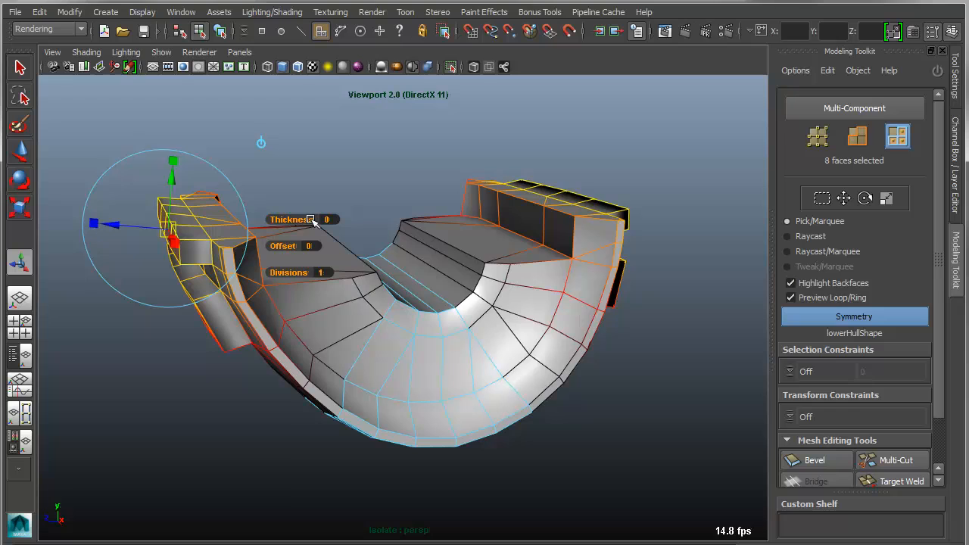
{"action": "key", "text": "b"}
{"action": "left_click_drag", "start_coordinate": [305, 219], "coordinate": [310, 246]}
{"action": "key", "text": "ctrl+z"}
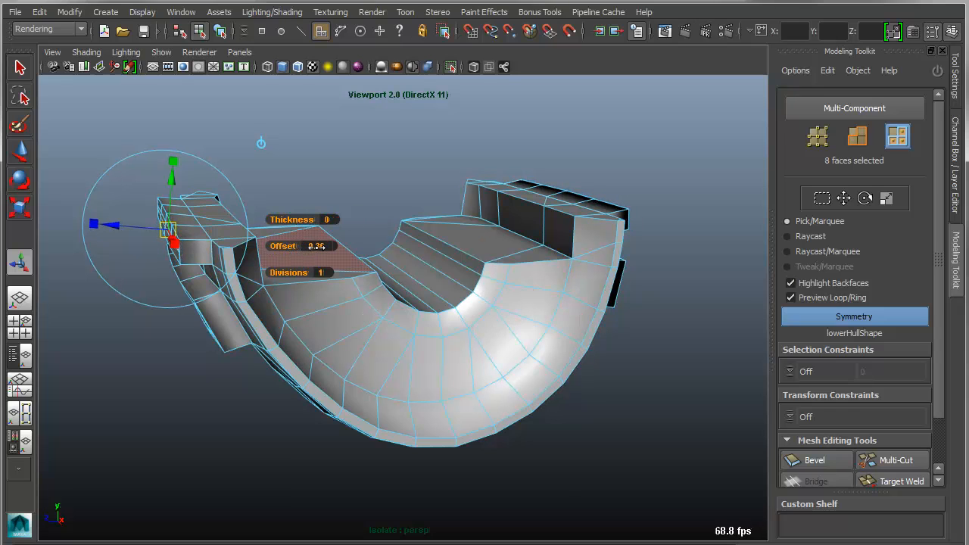
{"action": "left_click_drag", "start_coordinate": [251, 260], "coordinate": [303, 252], "text": "alt"}
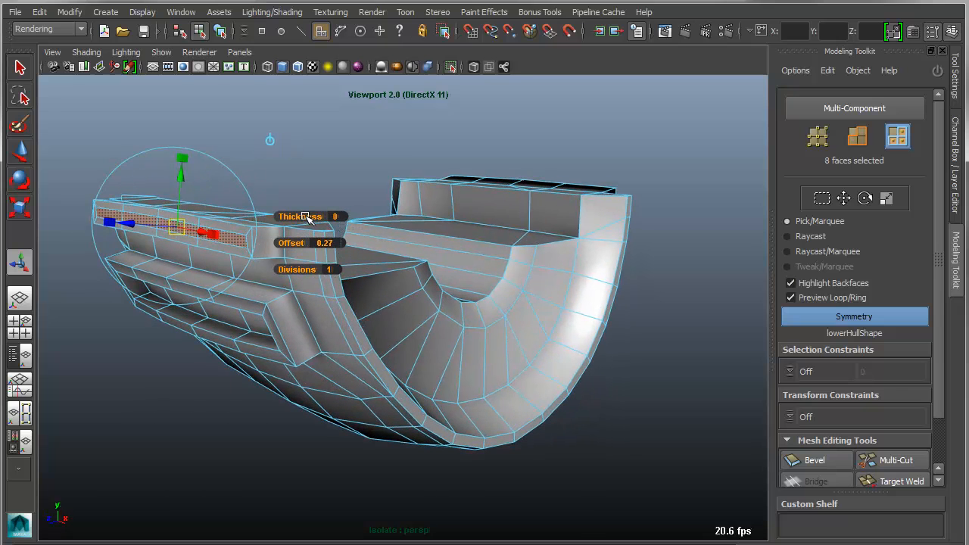
Extrude the inset upper faces inward with a thickness of -0.37 and return to object mode.
{"action": "key", "text": "ctrl+z"}
{"action": "mouse_move", "coordinate": [301, 216]}
{"action": "left_mouse_down"}
{"action": "mouse_move", "coordinate": [314, 217]}
{"action": "mouse_move", "coordinate": [285, 217]}
{"action": "left_mouse_up"}
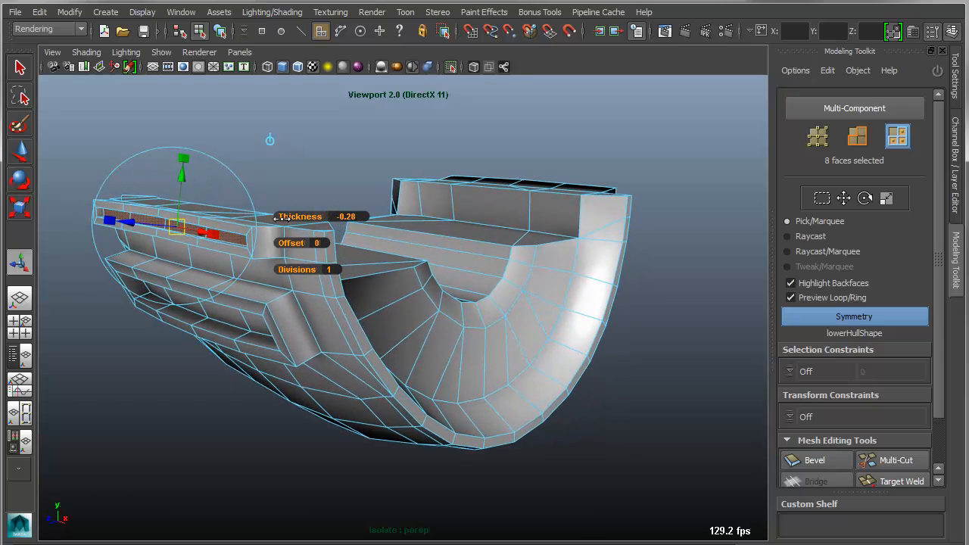
{"action": "key", "text": "F8"}
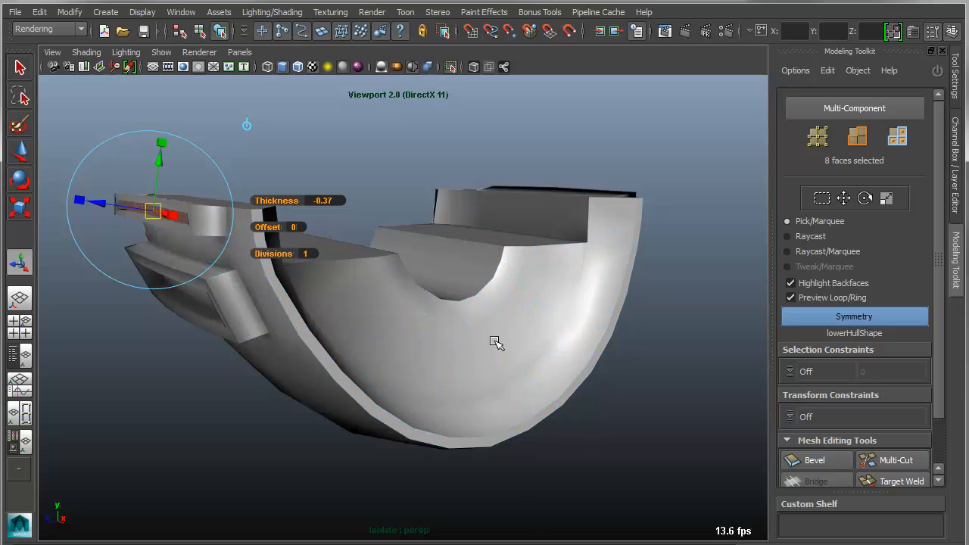
Face the hull's end, switch to vertex selection and activate the Modeling Toolkit.
{"action": "left_click_drag", "start_coordinate": [312, 379], "coordinate": [373, 385], "text": "alt"}
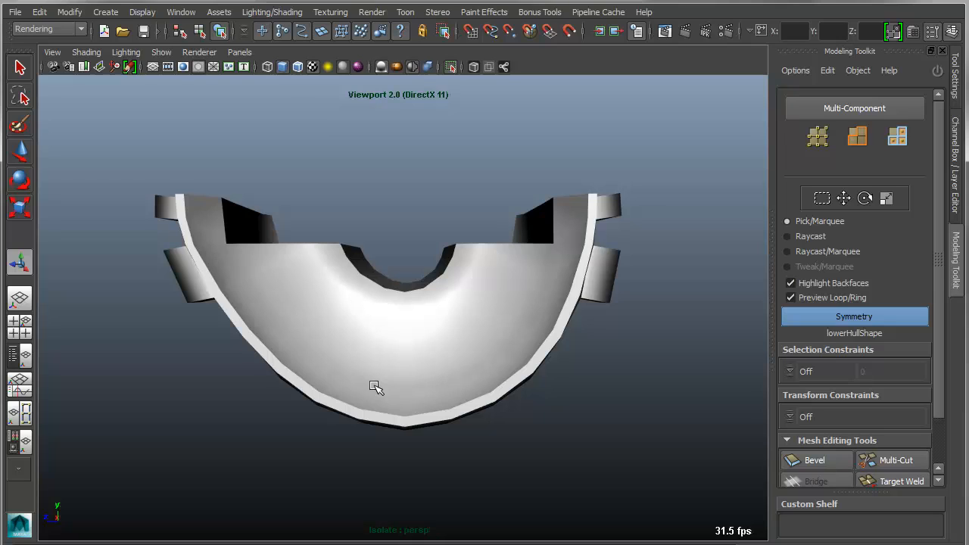
{"action": "right_click_drag", "start_coordinate": [425, 336], "coordinate": [311, 342]}
{"action": "right_click_drag", "start_coordinate": [420, 399], "coordinate": [410, 380], "text": "alt"}
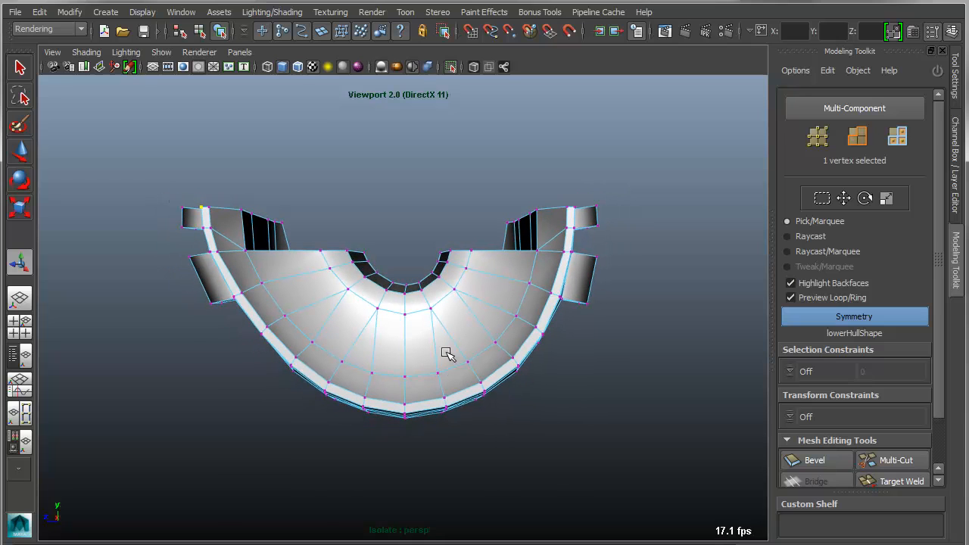
{"action": "left_click", "coordinate": [937, 71]}
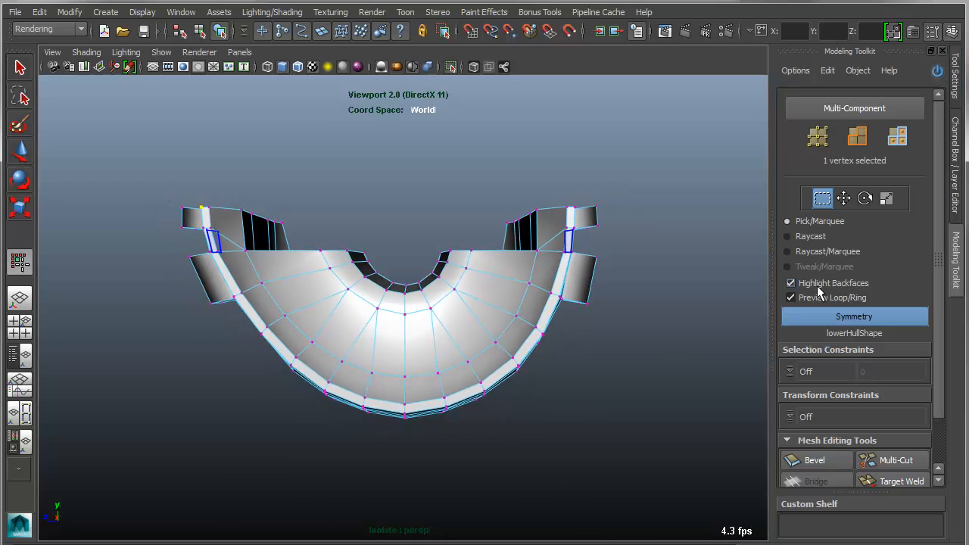
Try Symmetrize with the vertices of the hull's right half selected, and undo it.
{"action": "left_click_drag", "start_coordinate": [416, 140], "coordinate": [712, 493]}
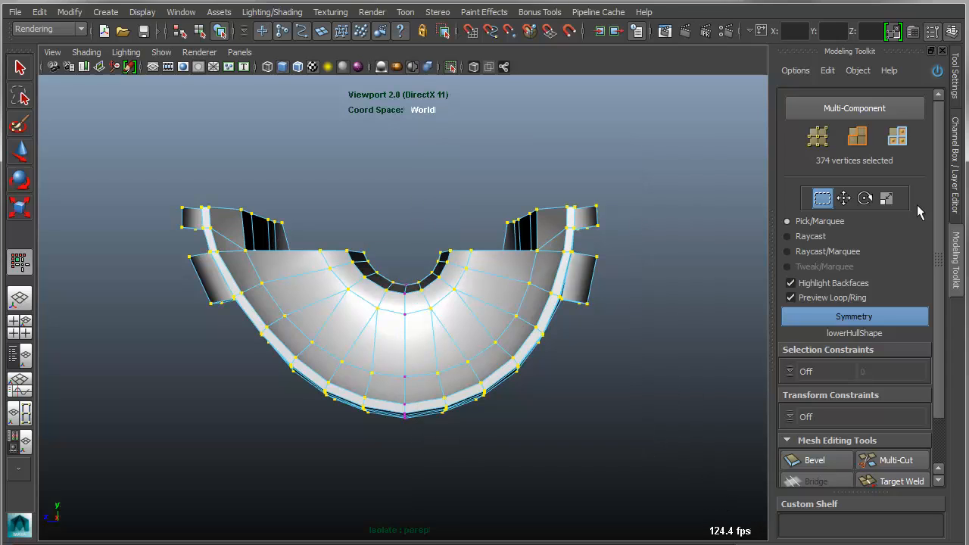
{"action": "left_click", "coordinate": [827, 70]}
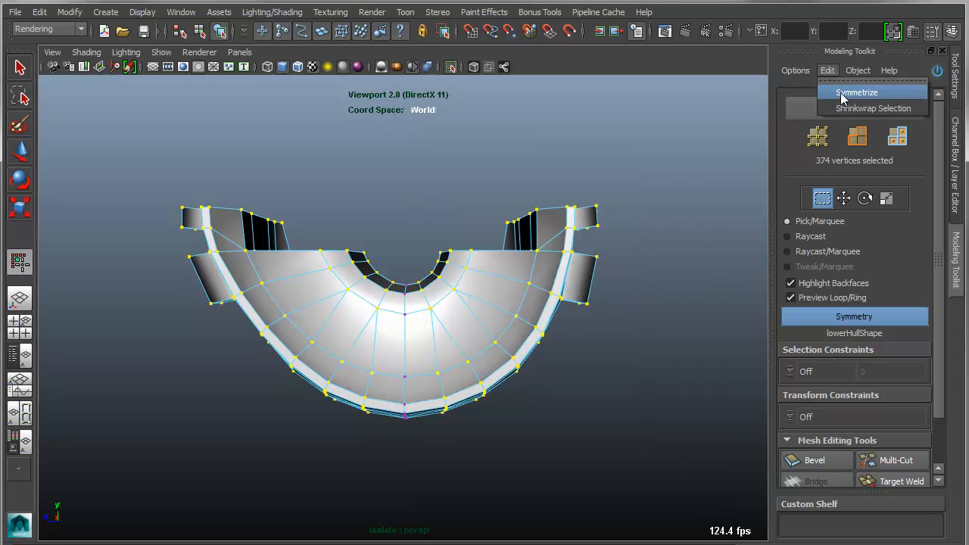
{"action": "left_click", "coordinate": [842, 92]}
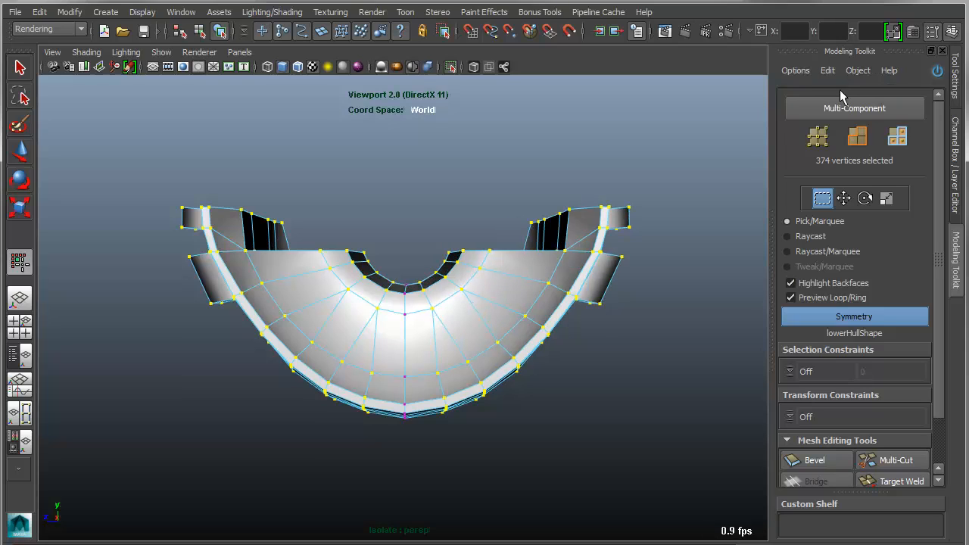
{"action": "scroll", "coordinate": [623, 320], "scroll_direction": "up", "scroll_amount": 1}
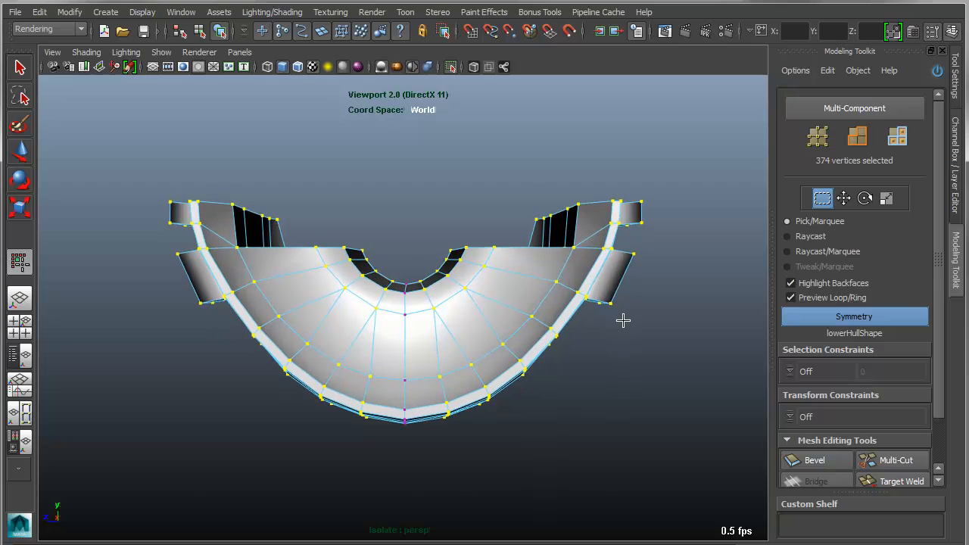
{"action": "key", "text": "ctrl+z"}
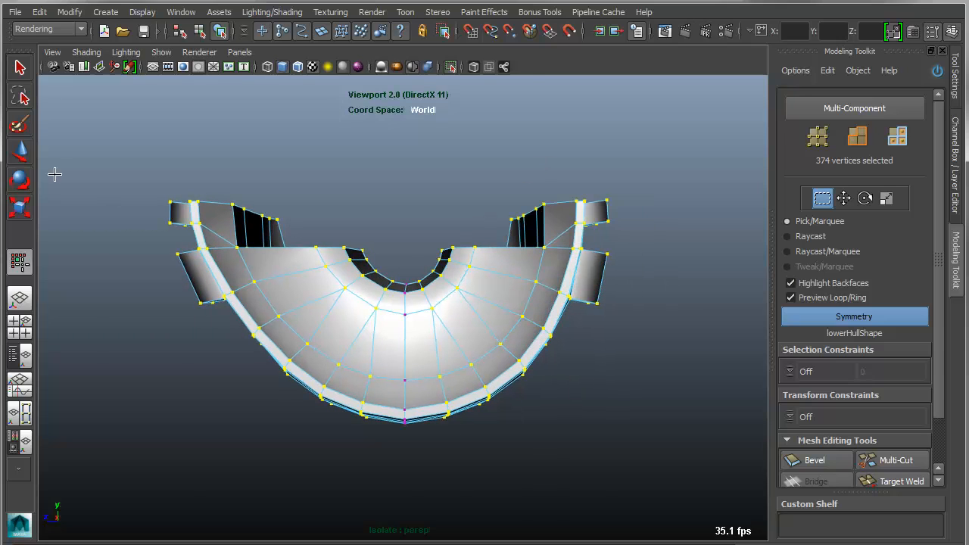
Select the vertices of the hull's deformed left half, symmetrize them to match the other half and return to object mode.
{"action": "left_click_drag", "start_coordinate": [107, 158], "coordinate": [391, 452]}
{"action": "left_click", "coordinate": [830, 72]}
{"action": "left_click", "coordinate": [843, 94]}
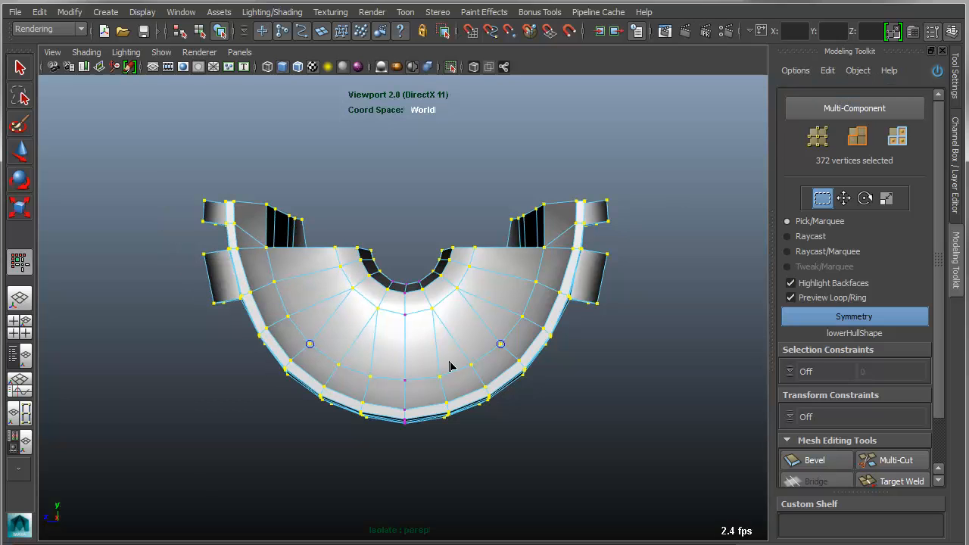
{"action": "scroll", "coordinate": [372, 376], "scroll_direction": "down", "scroll_amount": 2}
{"action": "left_click_drag", "start_coordinate": [373, 376], "coordinate": [430, 376], "text": "alt"}
{"action": "right_click_drag", "start_coordinate": [433, 375], "coordinate": [573, 254]}
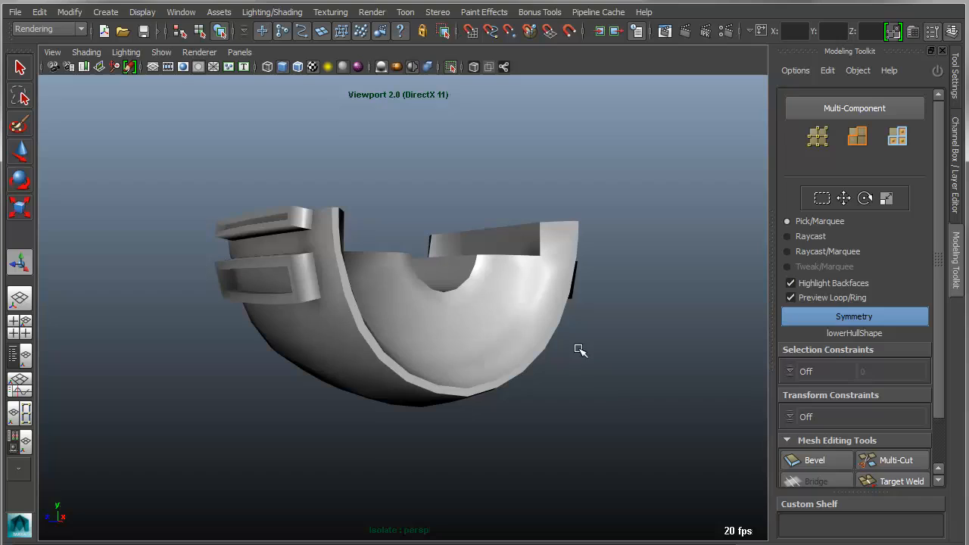